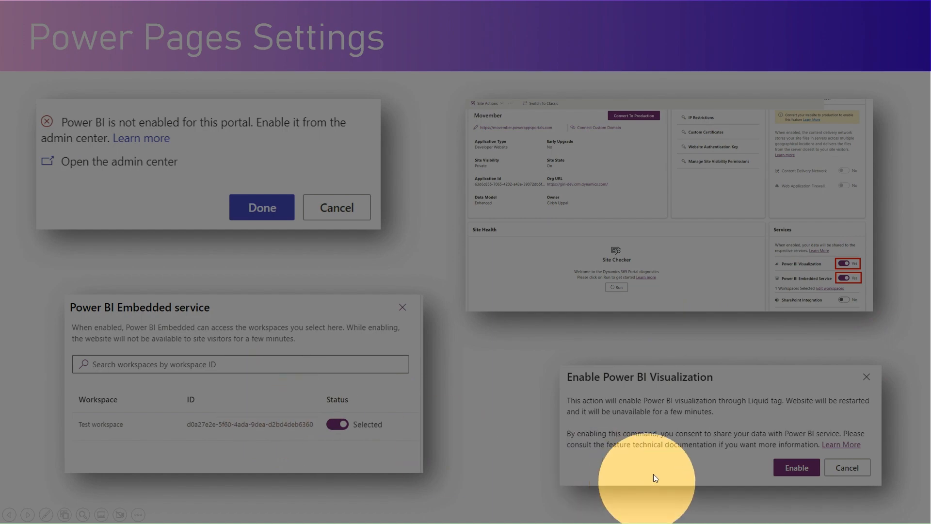
pyautogui.click(581, 406)
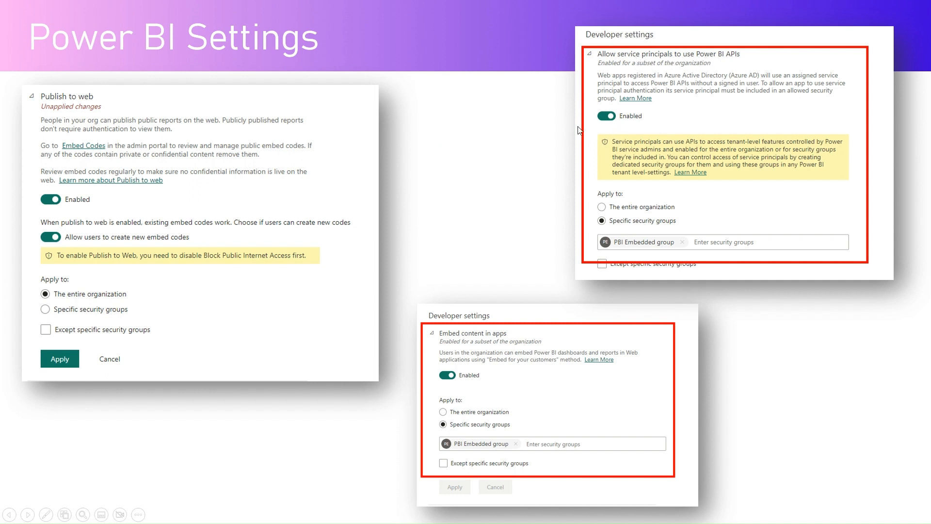
pyautogui.press('ctrl')
pyautogui.press('ctrl')
pyautogui.click(502, 238)
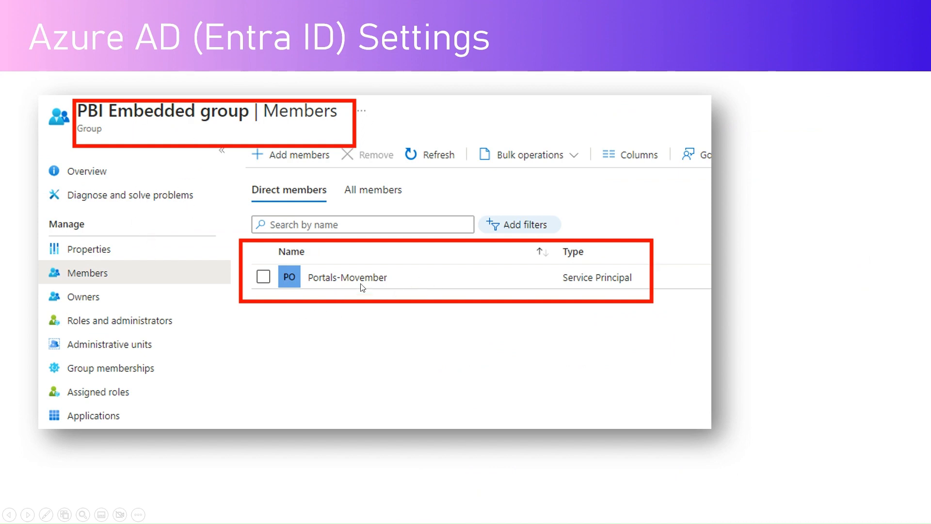
pyautogui.press('ctrl')
pyautogui.press('ctrl')
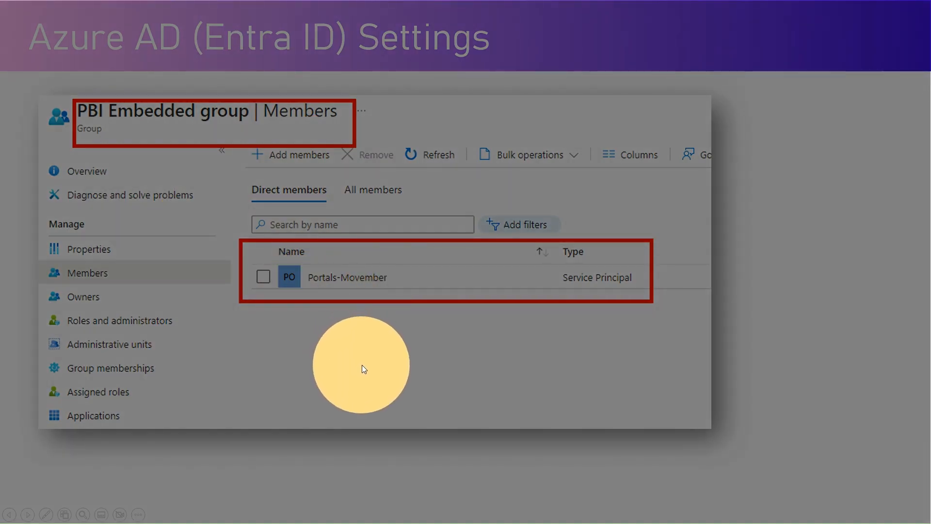
# Switch to the Power Pages design studio and add a blank page named PowerBIReports to the main navigation.
pyautogui.hotkey('alt', 'Tab')
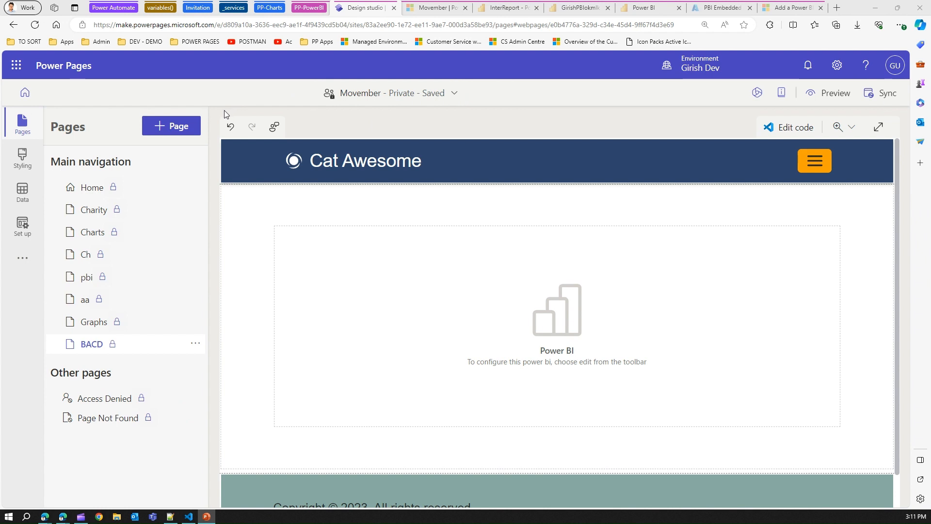
pyautogui.click(187, 127)
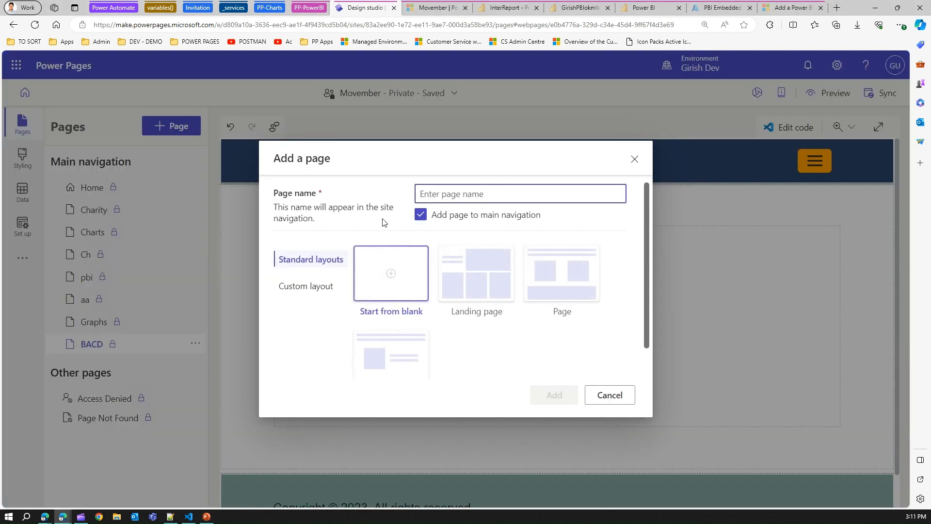
pyautogui.write('PowerBIReports')
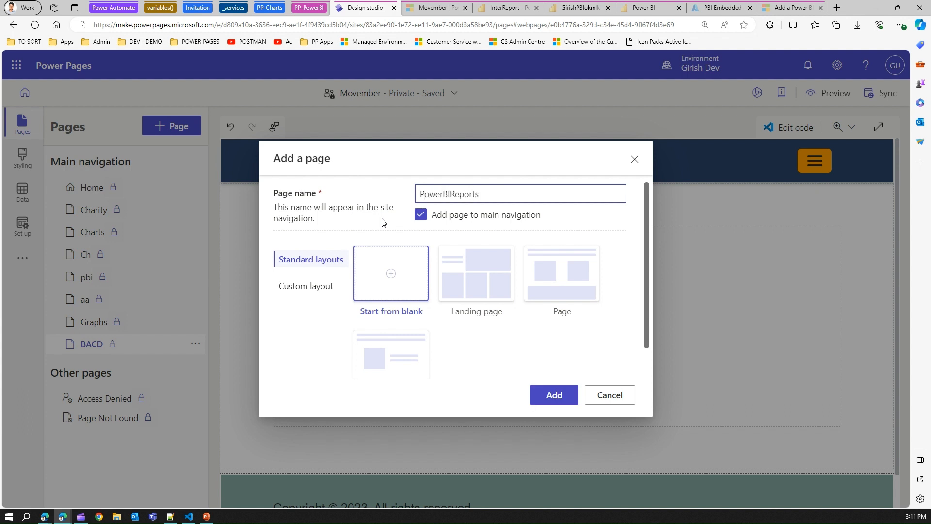
pyautogui.click(554, 394)
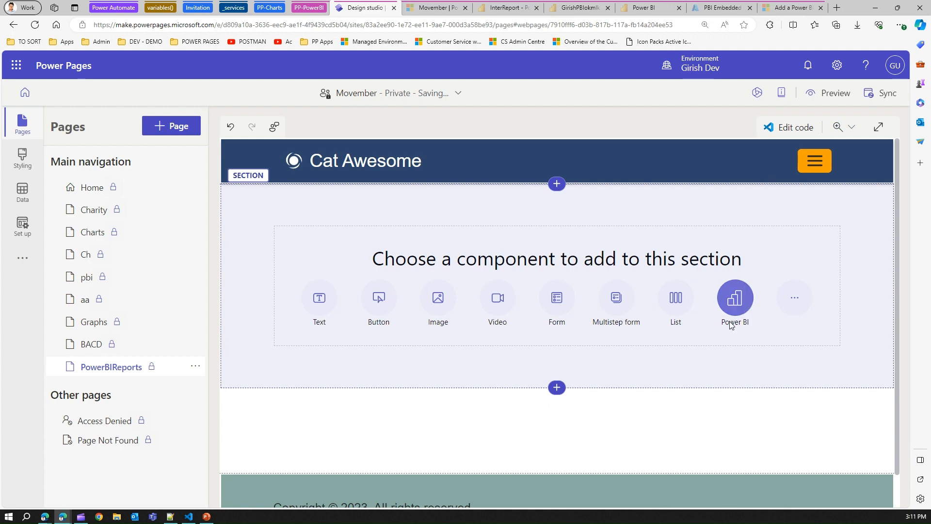
pyautogui.click(740, 299)
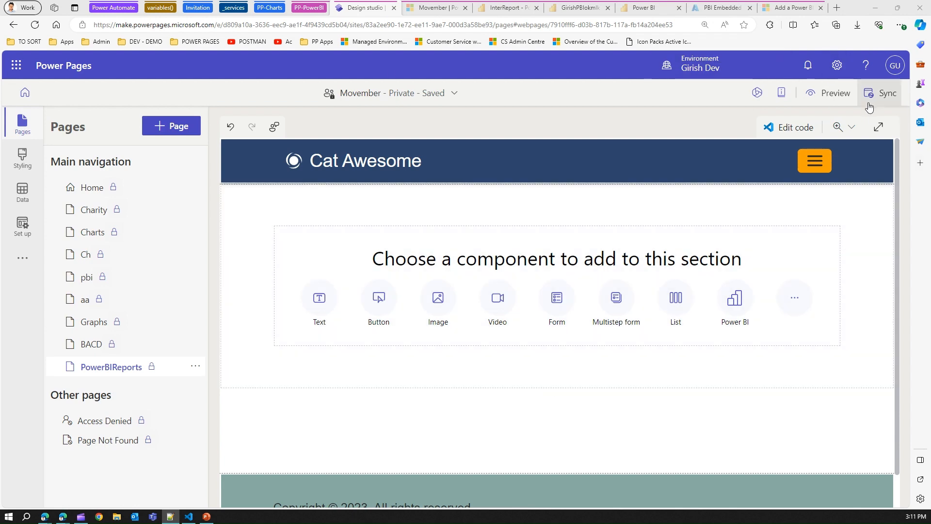
# Open the PowerBIReports page code in Visual Studio Code for the Web and close the Copilot pane.
pyautogui.click(795, 127)
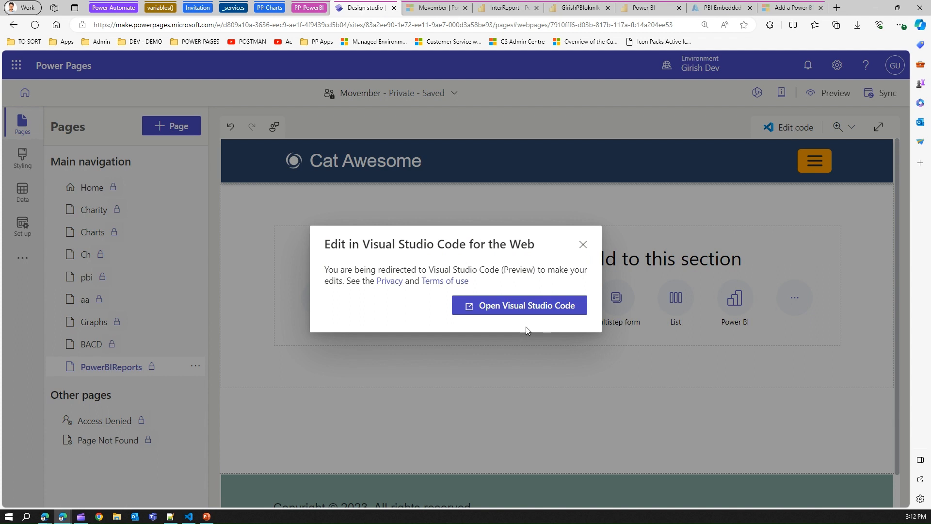
pyautogui.click(528, 306)
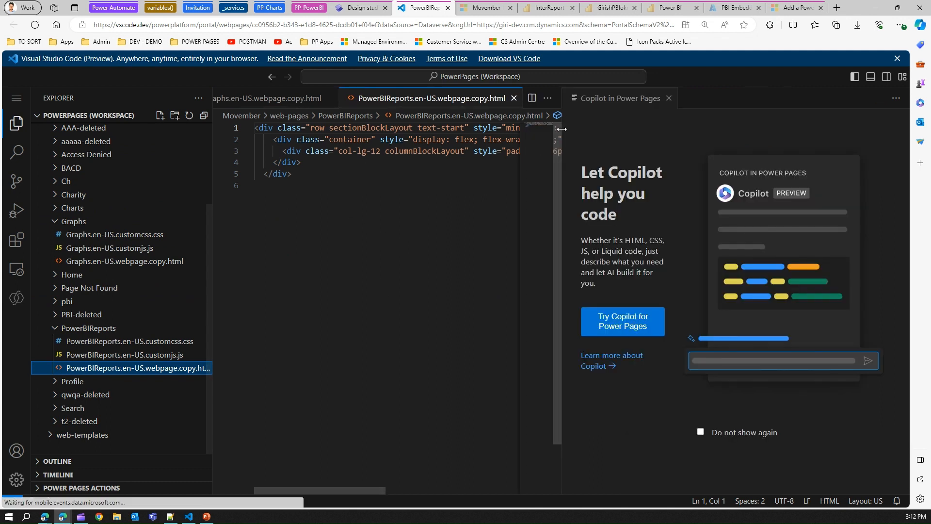
pyautogui.click(669, 98)
# Insert an empty div block after the container div's closing tag in the PowerBIReports page HTML, with blank lines around it.
pyautogui.click(345, 163)
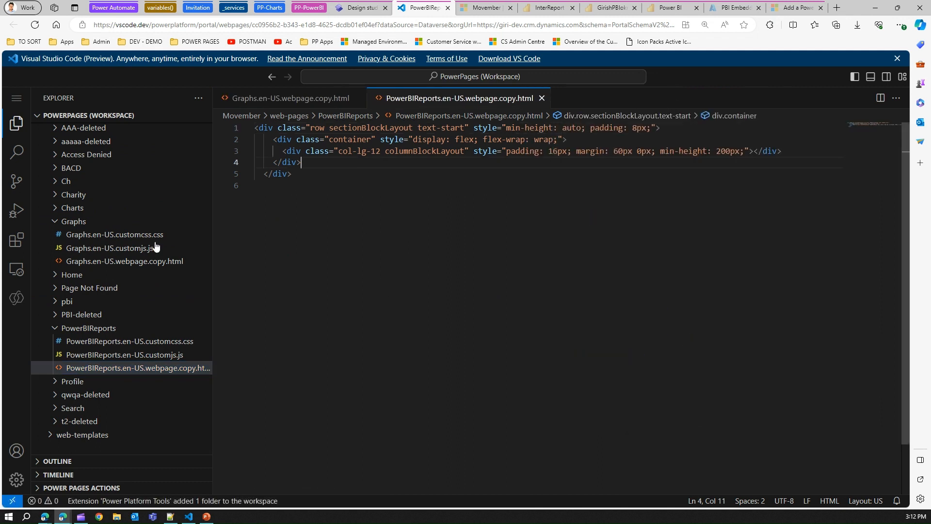
pyautogui.press('Return')
pyautogui.press('Return')
pyautogui.press('Return')
pyautogui.press('Up')
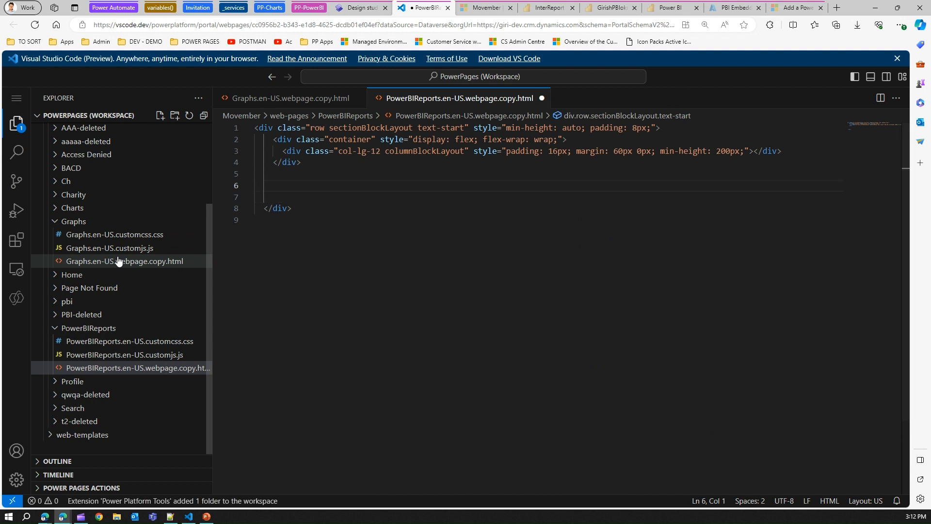
pyautogui.write('<div>')
pyautogui.press('Return')
pyautogui.press('Return')
pyautogui.press('Up')
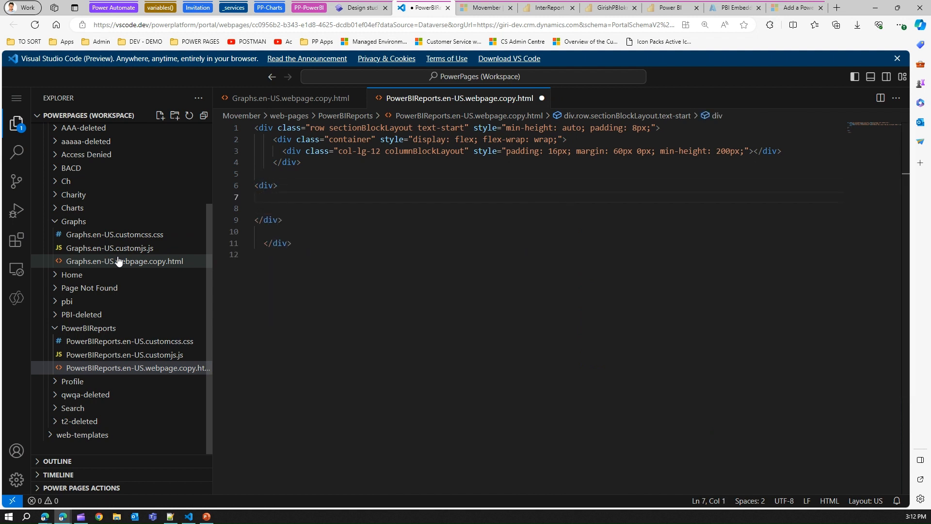
# Write the Liquid tag {% powerbi authentication_type:"" path:"" %} inside the new div, leaving both values empty.
pyautogui.press('Return')
pyautogui.write('{')
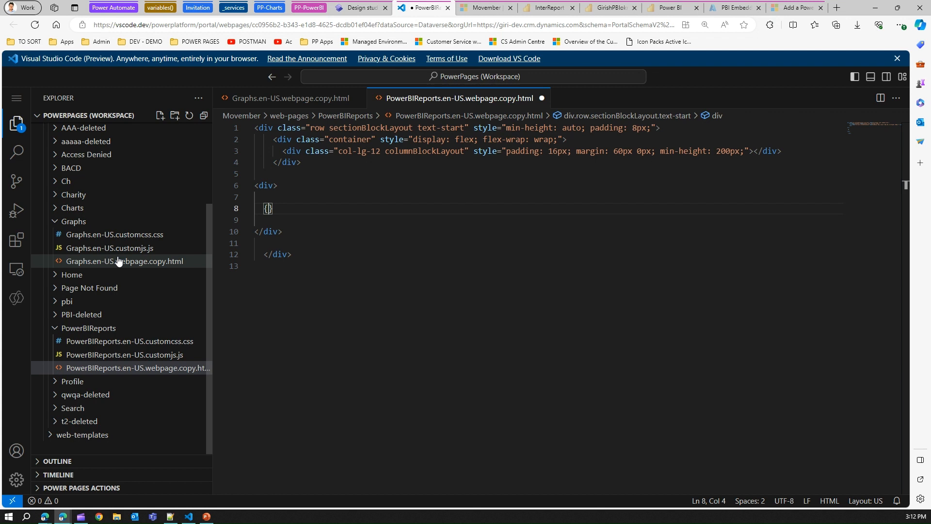
pyautogui.write('%%')
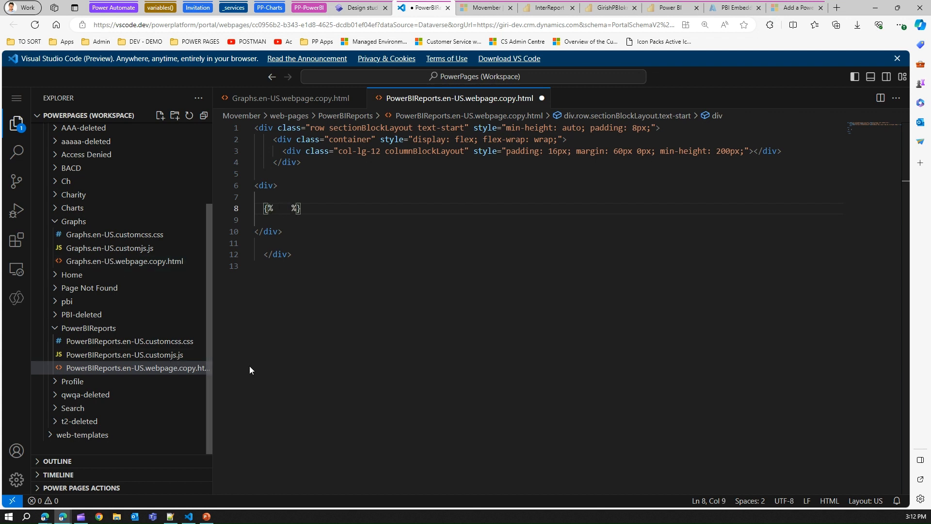
pyautogui.click(324, 314)
pyautogui.click(280, 210)
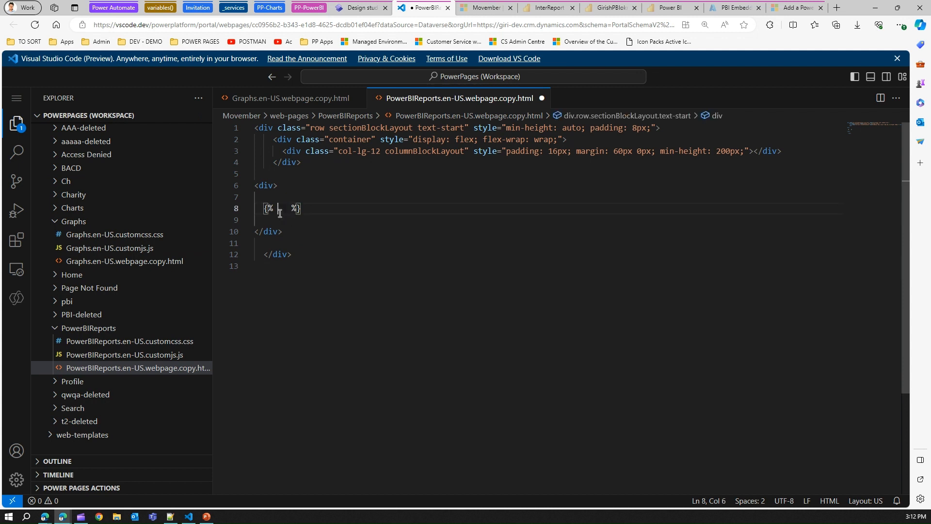
pyautogui.write('power')
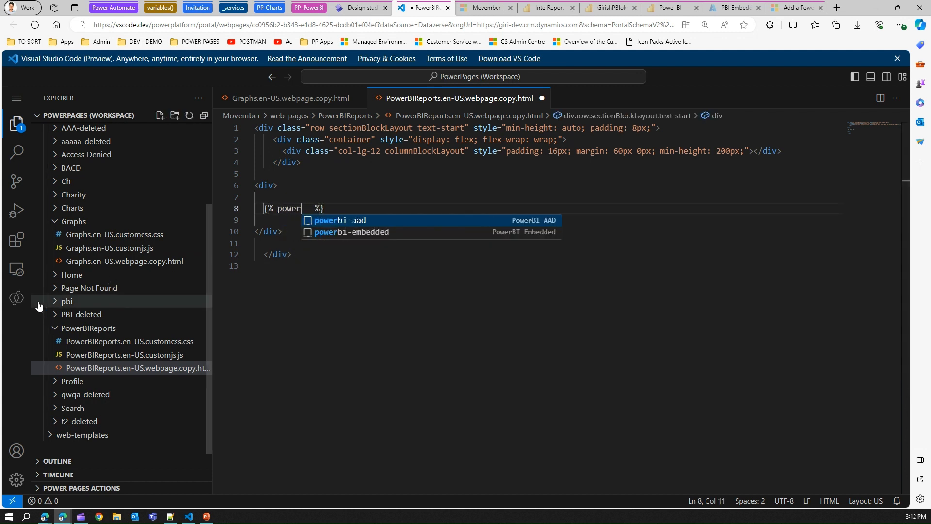
pyautogui.write('bi')
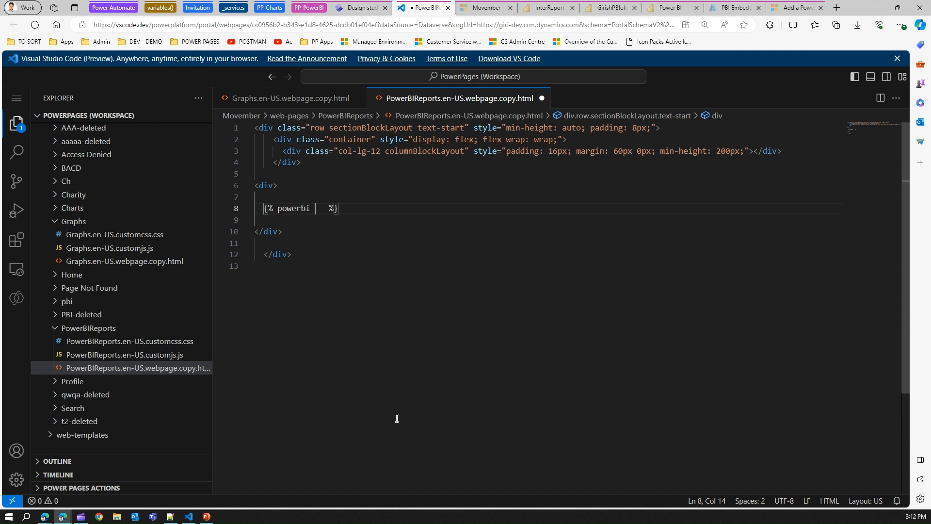
pyautogui.write(' authentication ')
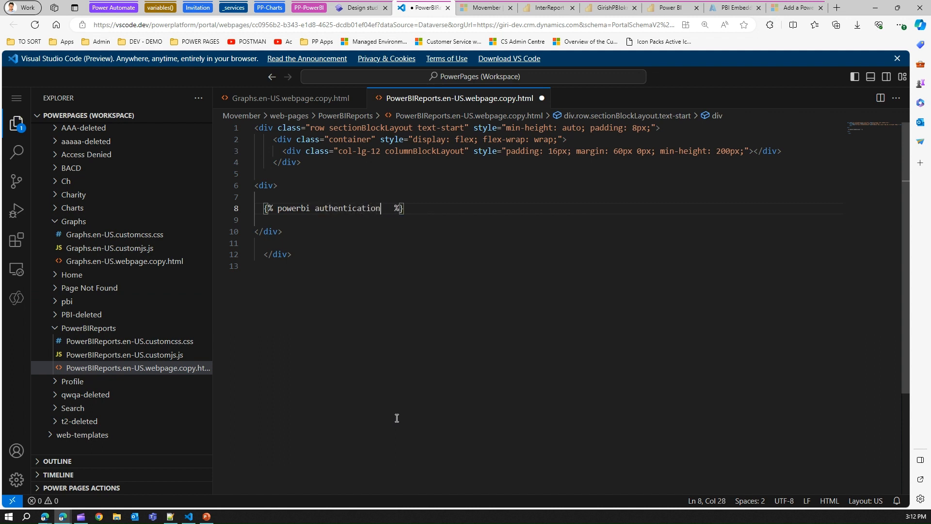
pyautogui.write('_type:"" path:"')
pyautogui.click(417, 312)
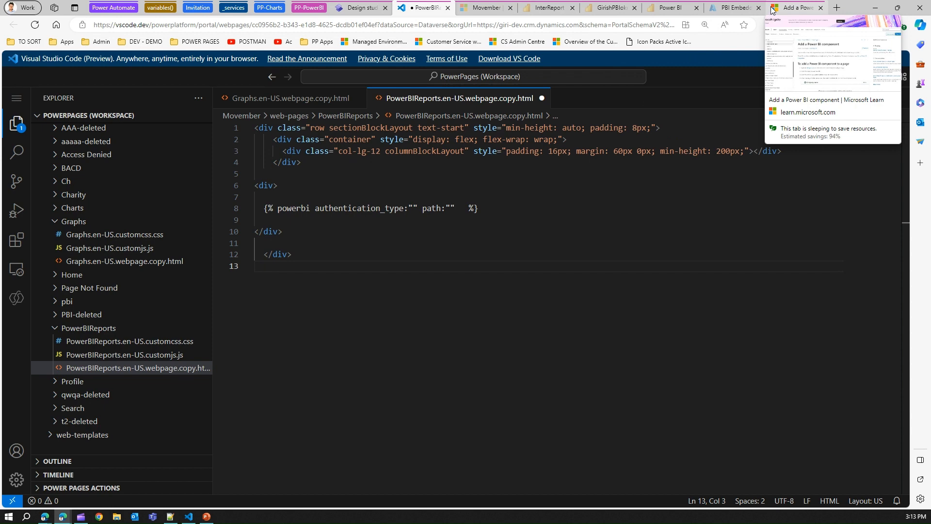
# Switch to the Power Platform admin center and open the product Features settings of the Movember site's environment.
pyautogui.click(485, 8)
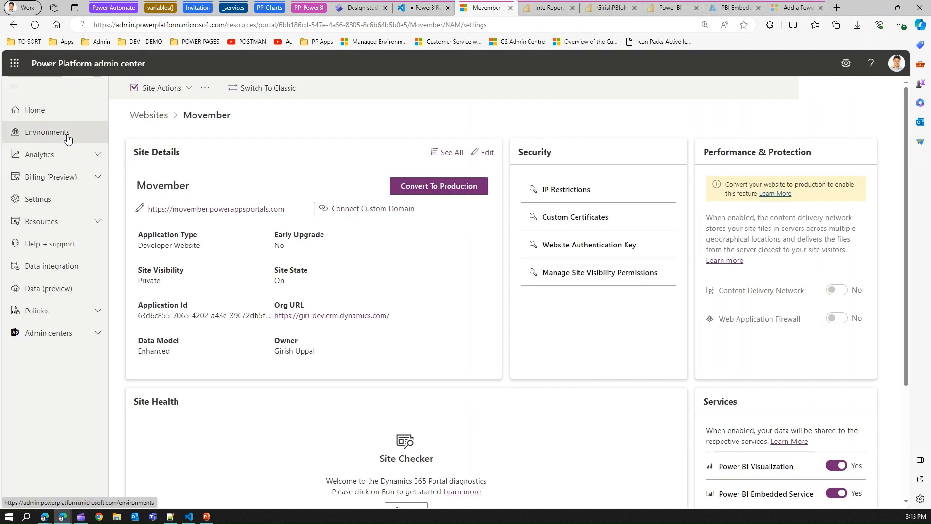
pyautogui.click(68, 139)
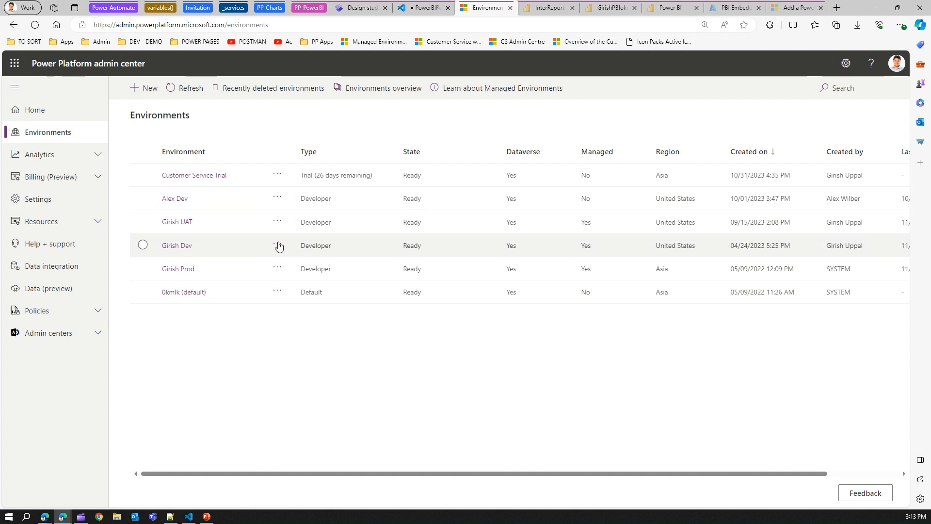
pyautogui.click(277, 245)
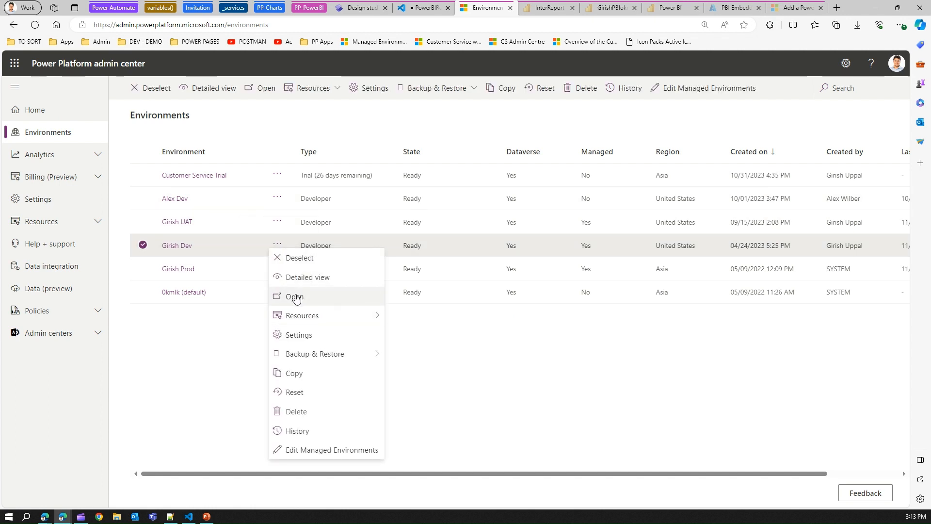
pyautogui.click(306, 342)
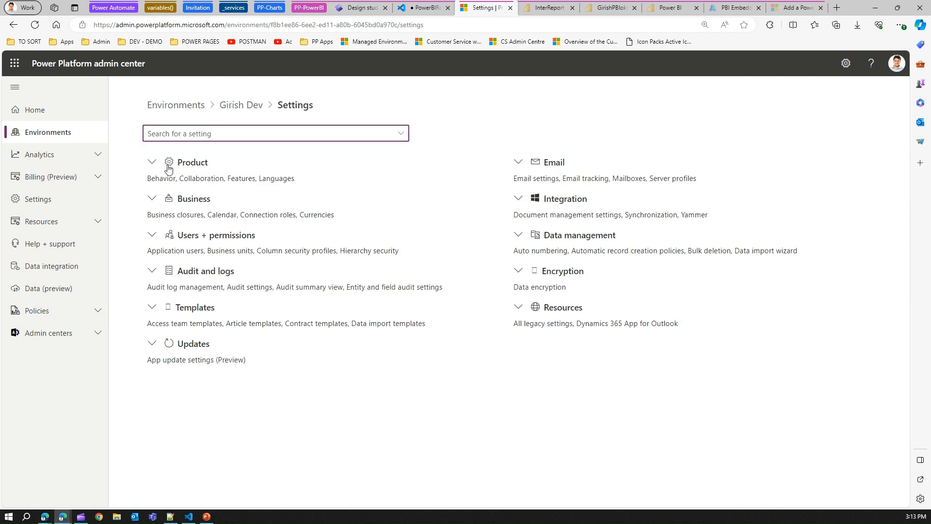
pyautogui.click(152, 162)
pyautogui.click(164, 210)
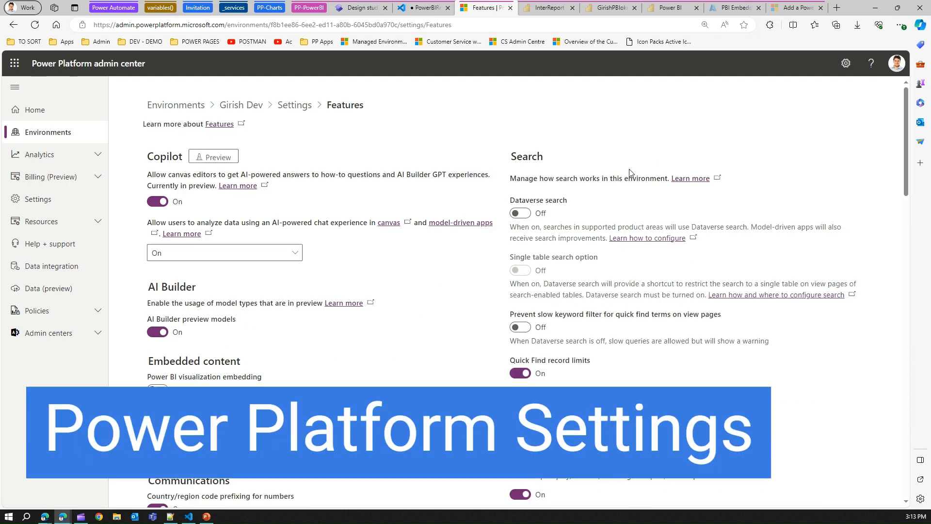
# Search the Features page for "bi" and review the Power BI visualization embedding and Power BI components settings.
pyautogui.hotkey('ctrl', 'f')
pyautogui.write('bi')
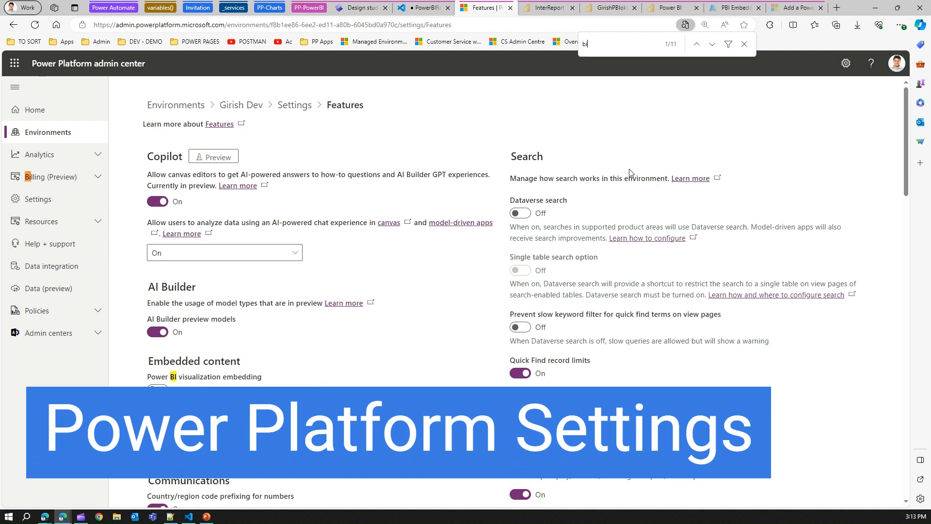
pyautogui.press('Return')
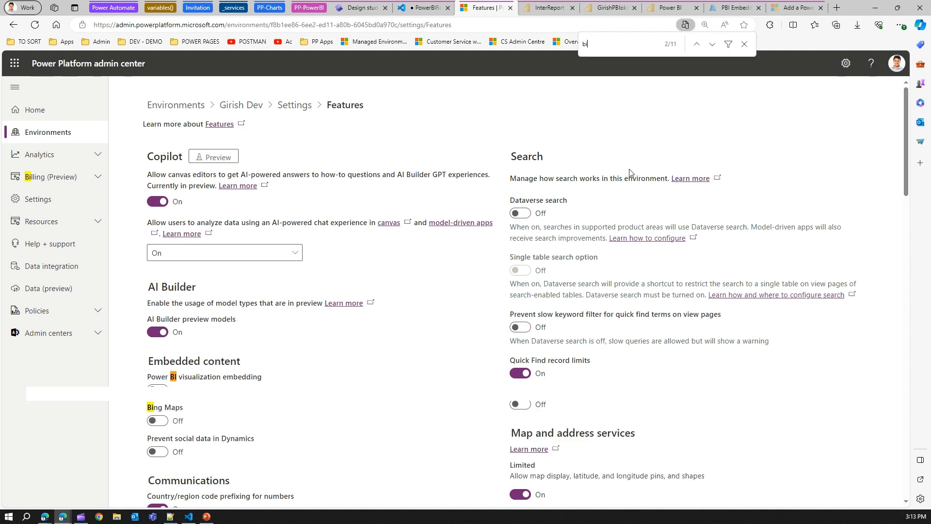
pyautogui.press('Return')
pyautogui.press('Return')
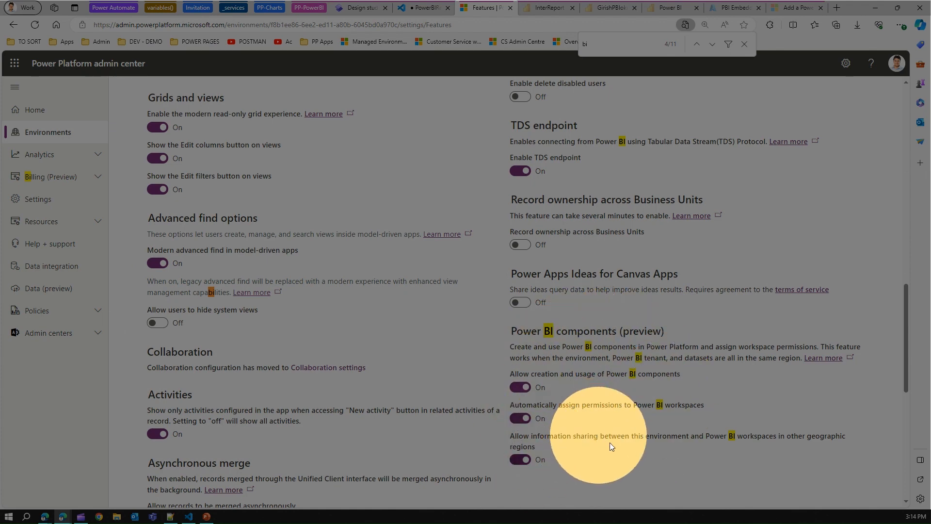
pyautogui.scroll(15, 392, 371)
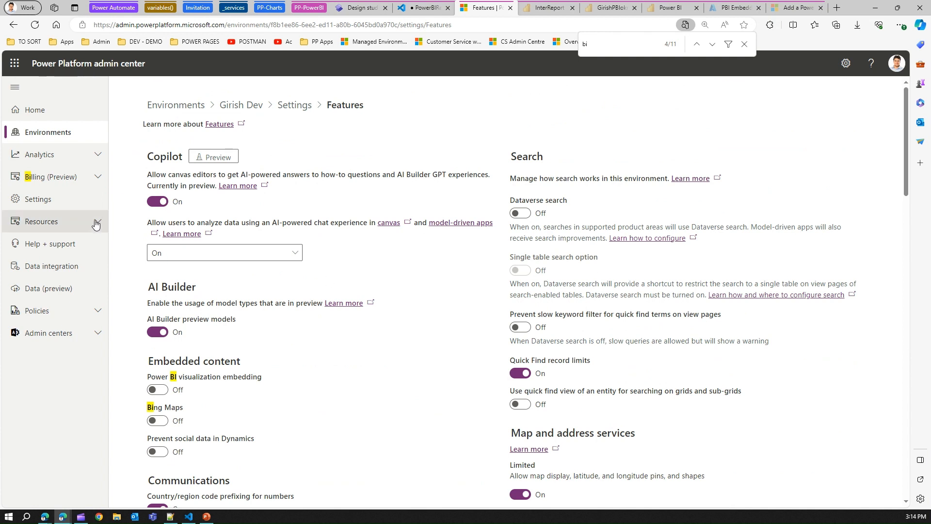
# Open the management page of the Movember Power Pages site and view the workspace selection for its Power BI Embedded service.
pyautogui.click(48, 227)
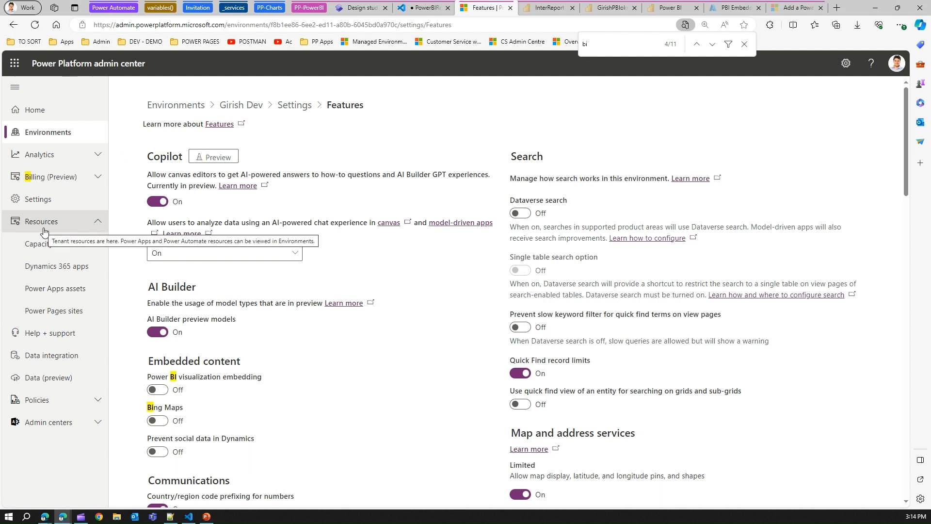
pyautogui.click(58, 312)
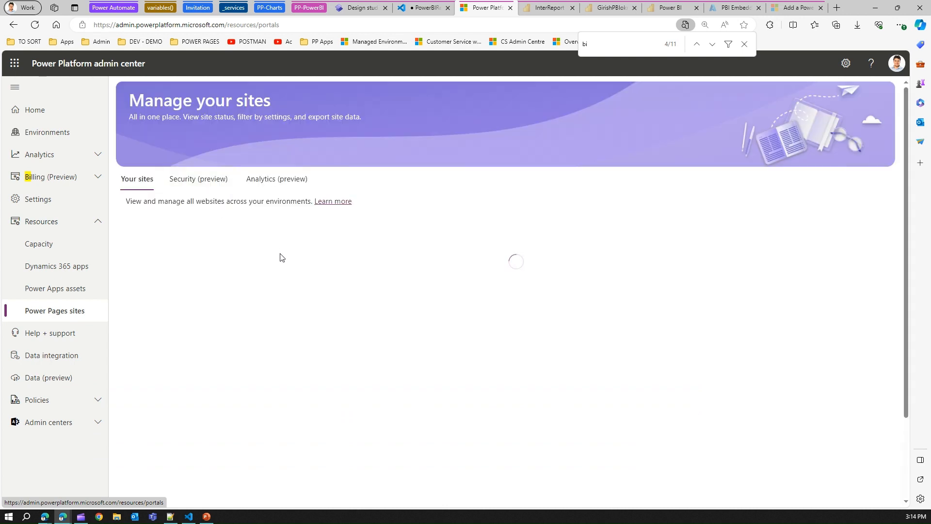
pyautogui.click(263, 356)
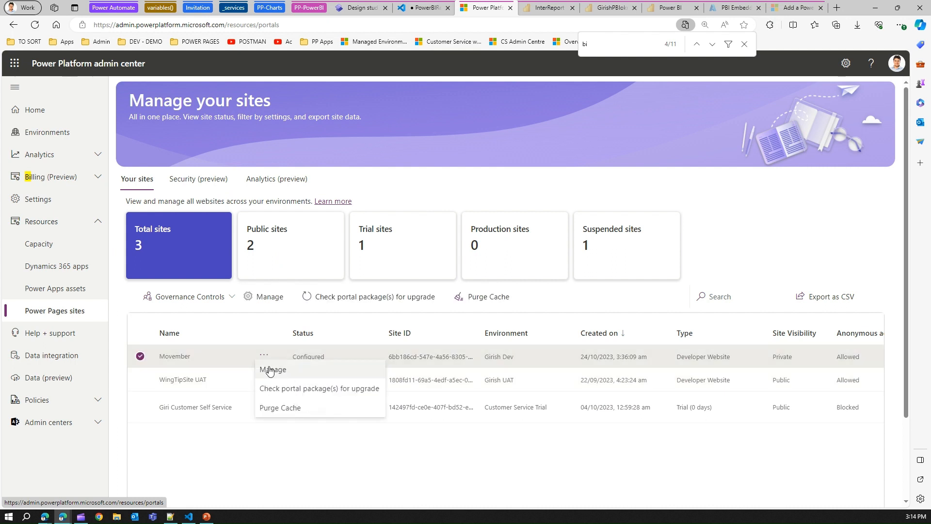
pyautogui.click(270, 370)
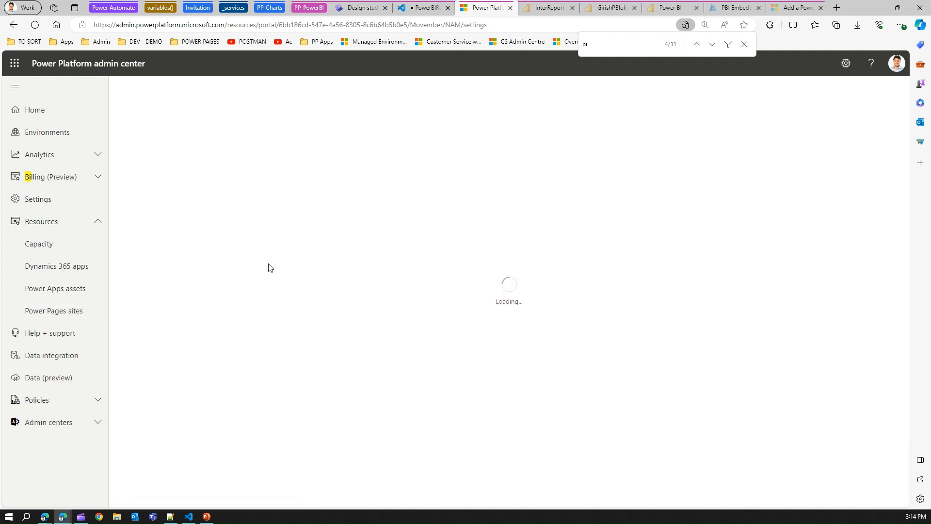
pyautogui.moveTo(907, 180); pyautogui.dragTo(910, 303)
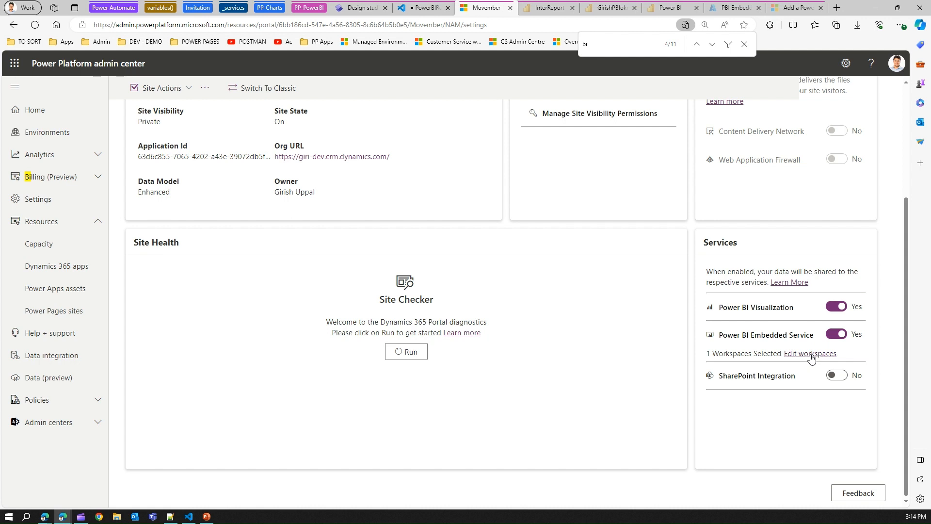
pyautogui.click(810, 354)
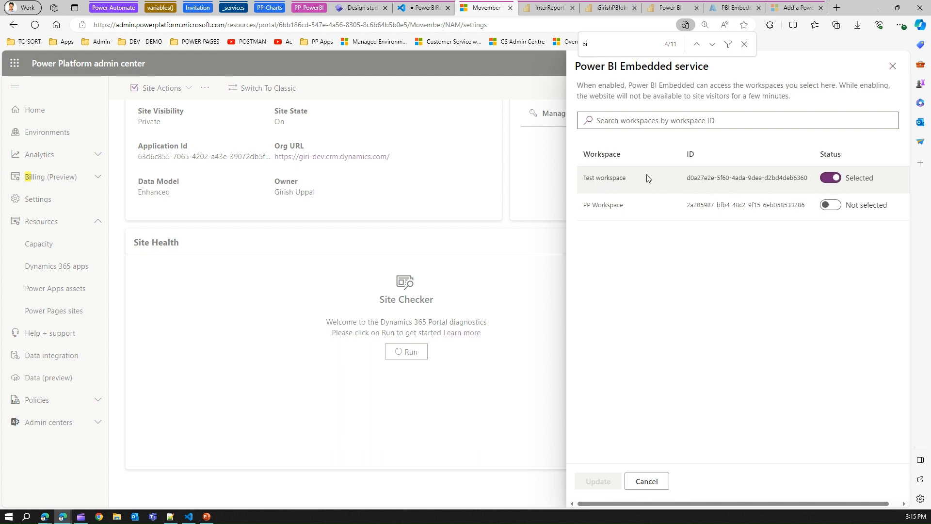
# Try selecting PP Workspace for the Power BI Embedded service, and discard the change.
pyautogui.click(834, 207)
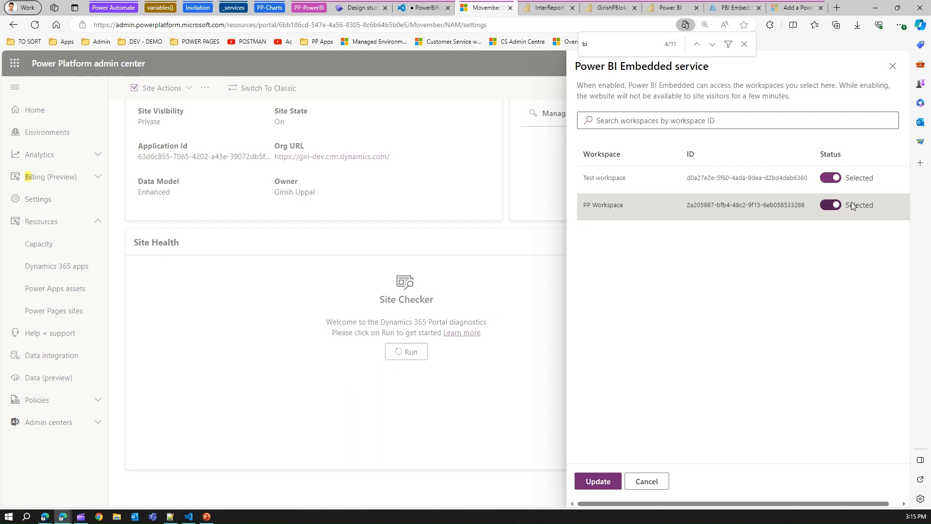
pyautogui.click(828, 208)
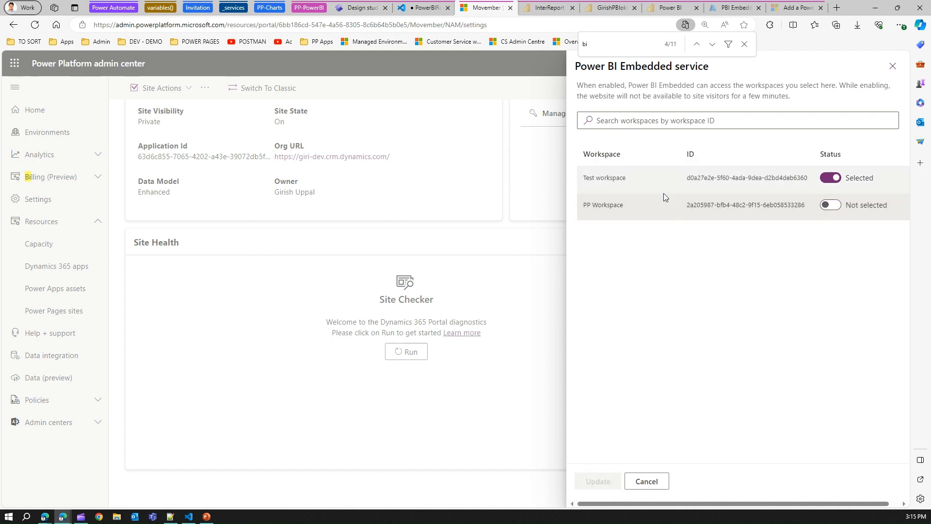
pyautogui.click(653, 486)
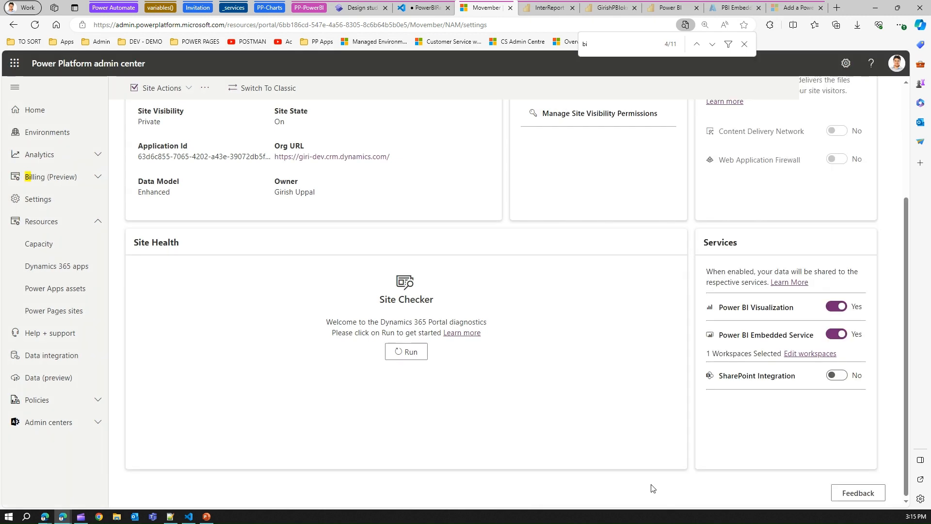
# Reopen the workspace selection of the Power BI Embedded service, review the listed workspaces and close it without changes.
pyautogui.click(815, 354)
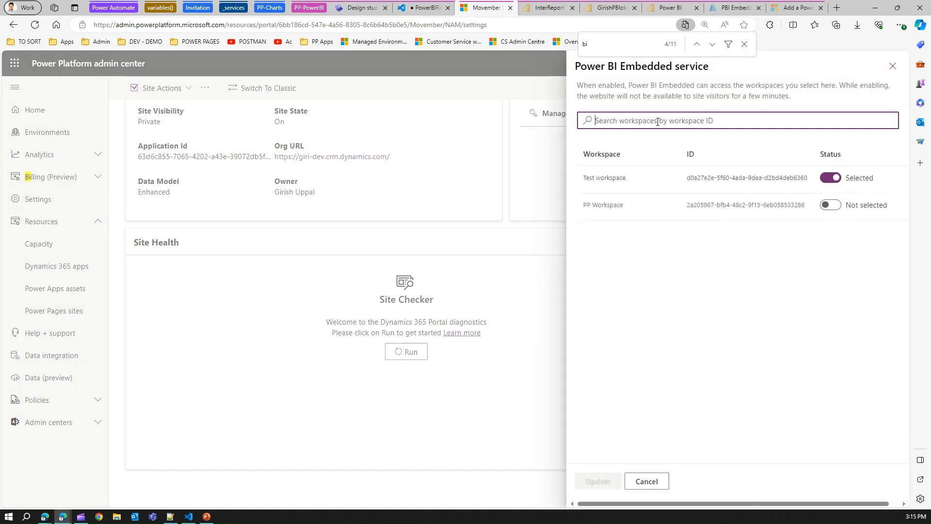
pyautogui.press('ctrl')
pyautogui.press('ctrl')
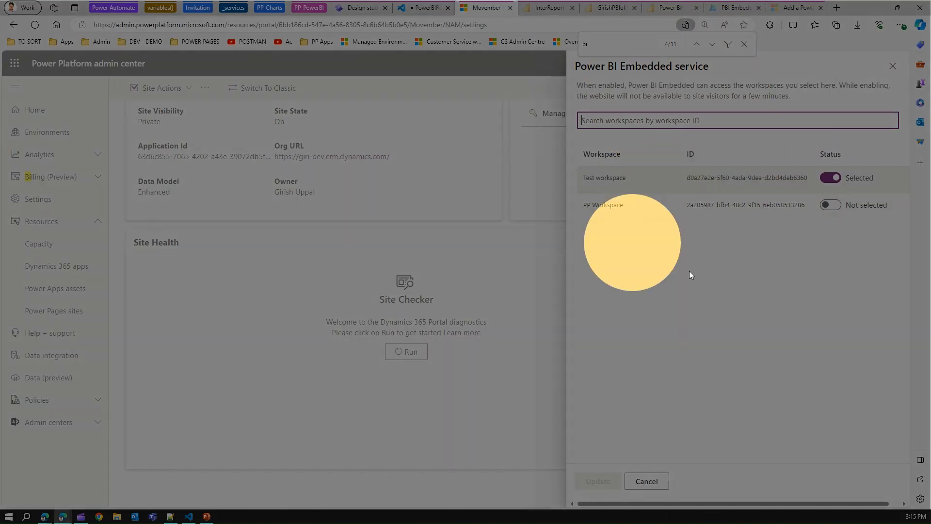
pyautogui.click(686, 271)
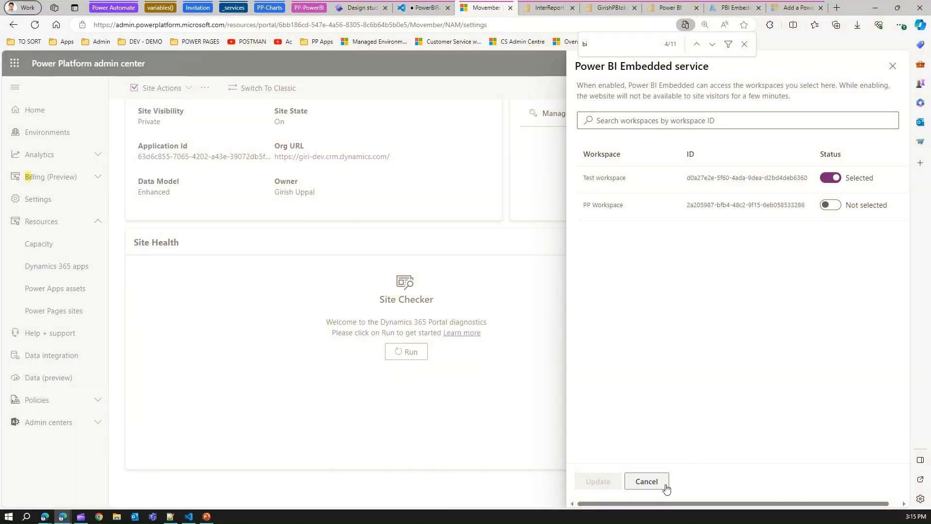
pyautogui.click(647, 483)
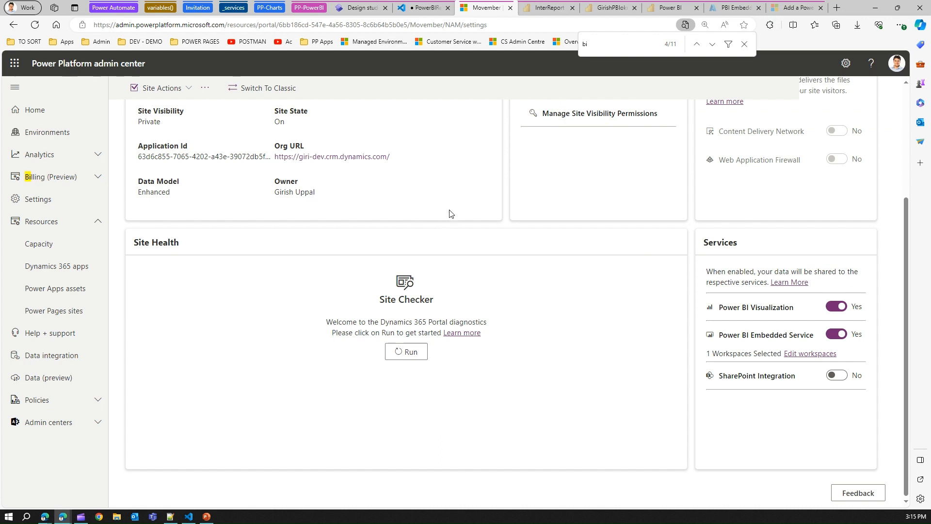
# Switch to the Azure portal and open the members of the PBI Embedded group in Microsoft Entra ID.
pyautogui.click(730, 8)
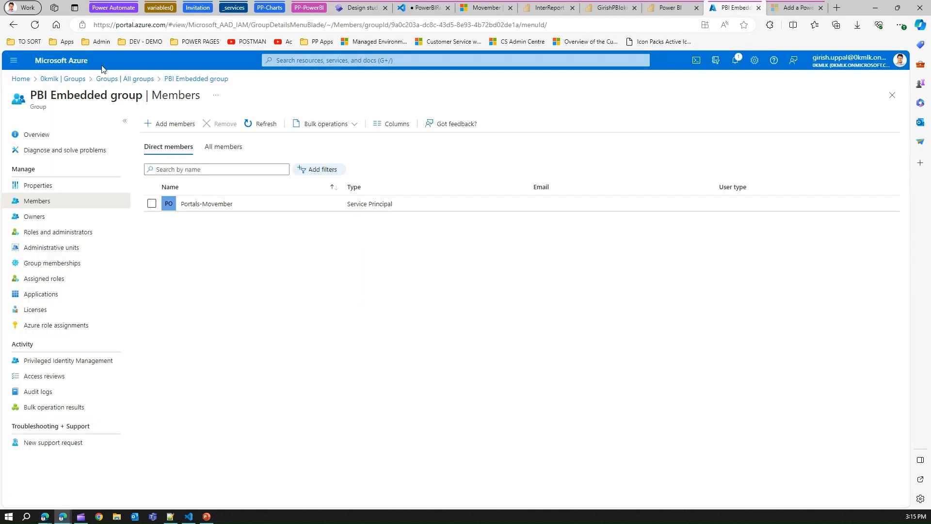
pyautogui.click(14, 61)
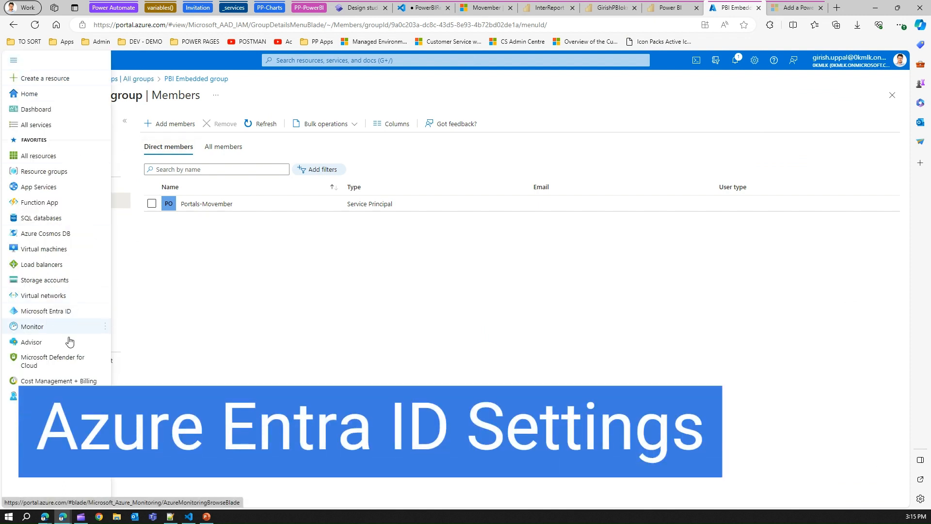
pyautogui.click(69, 316)
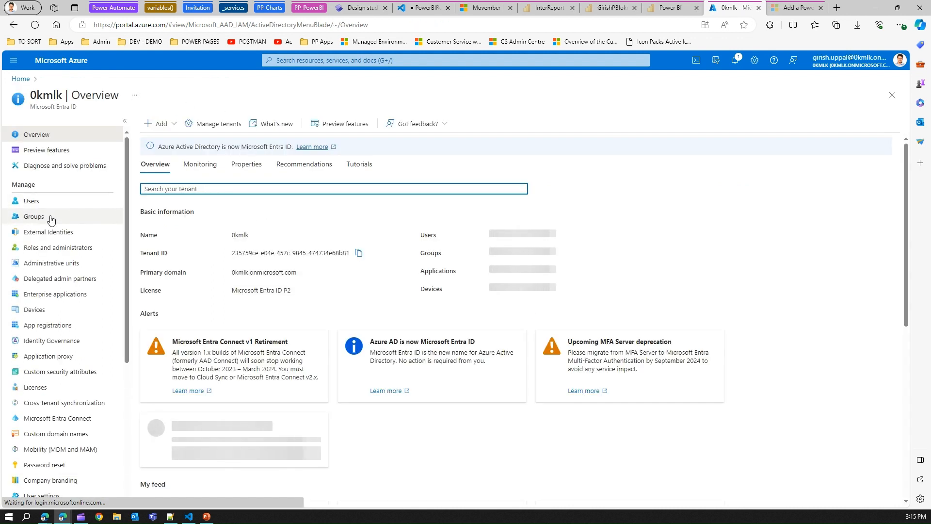
pyautogui.click(67, 219)
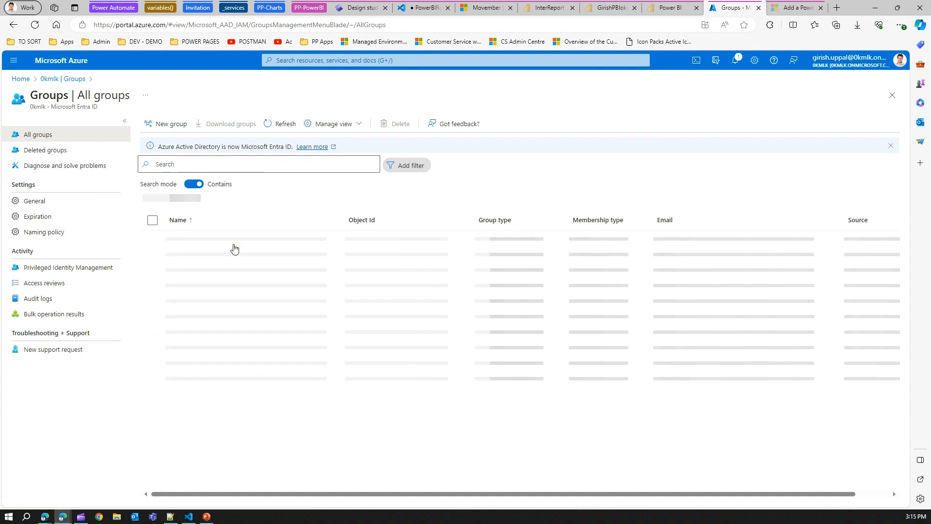
pyautogui.scroll(-5, 235, 388)
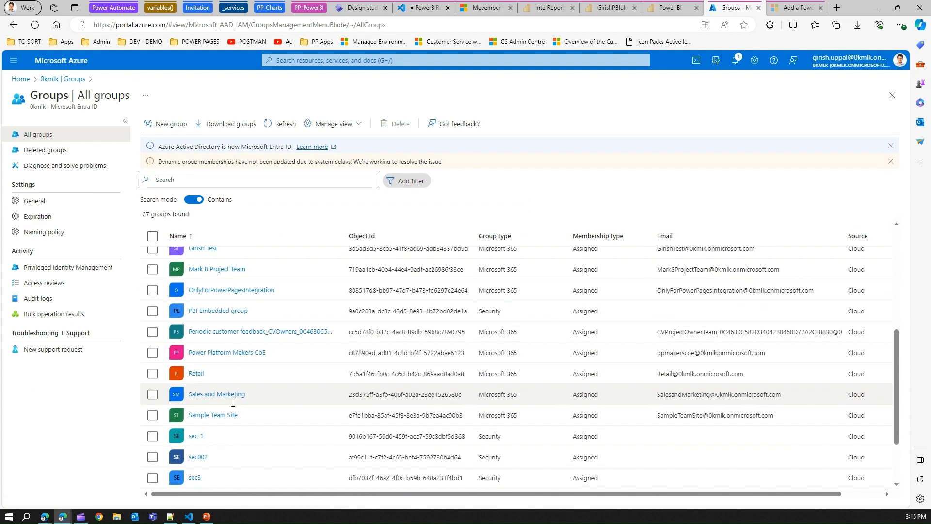
pyautogui.click(223, 311)
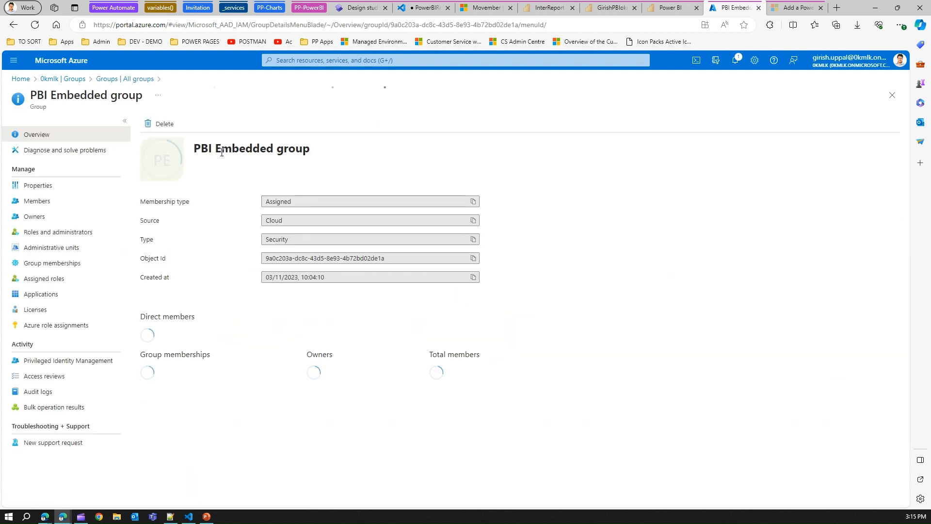
pyautogui.click(59, 207)
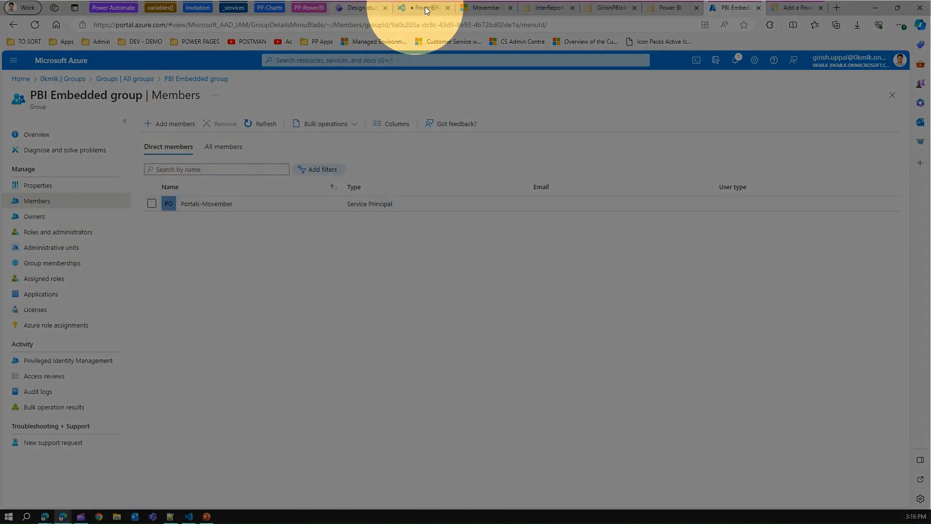
# Search the candidates for new members of the PBI Embedded group for "portal" and close the selection without adding any.
pyautogui.click(362, 8)
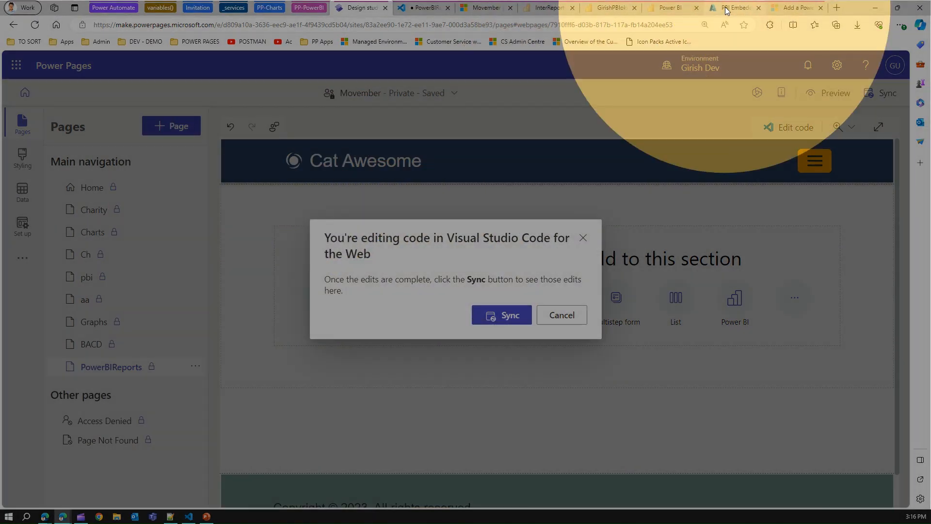
pyautogui.click(726, 10)
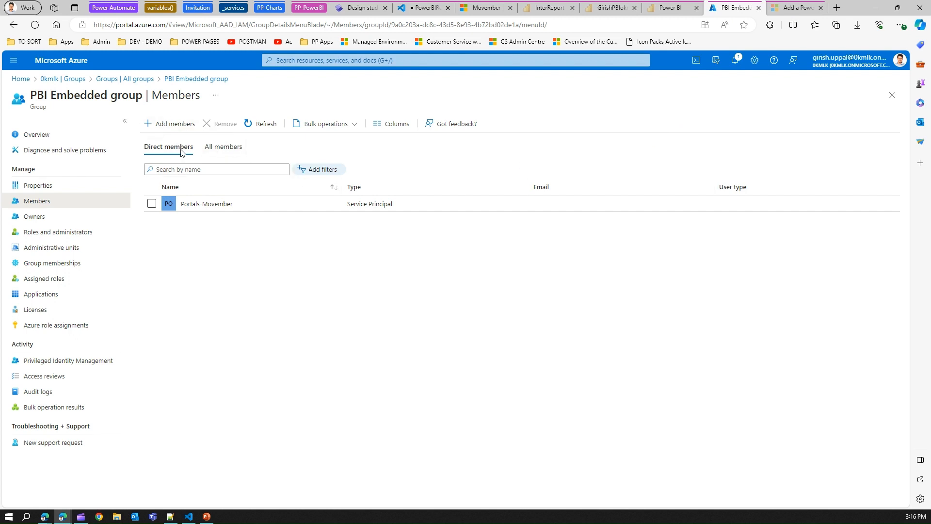
pyautogui.click(176, 127)
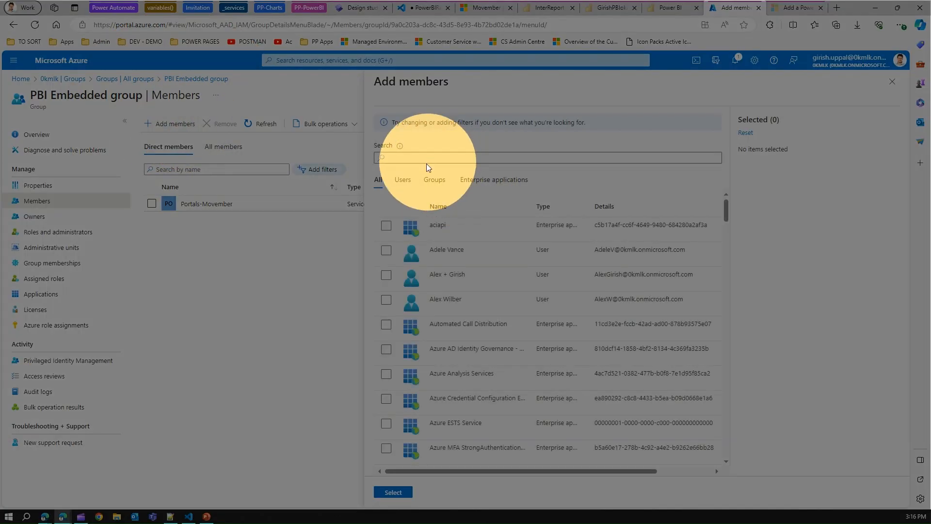
pyautogui.click(467, 158)
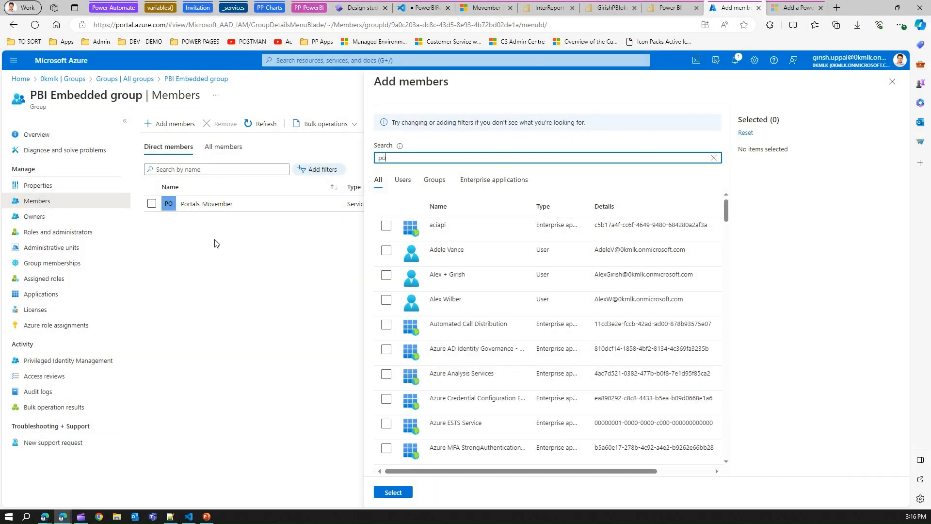
pyautogui.write('portal')
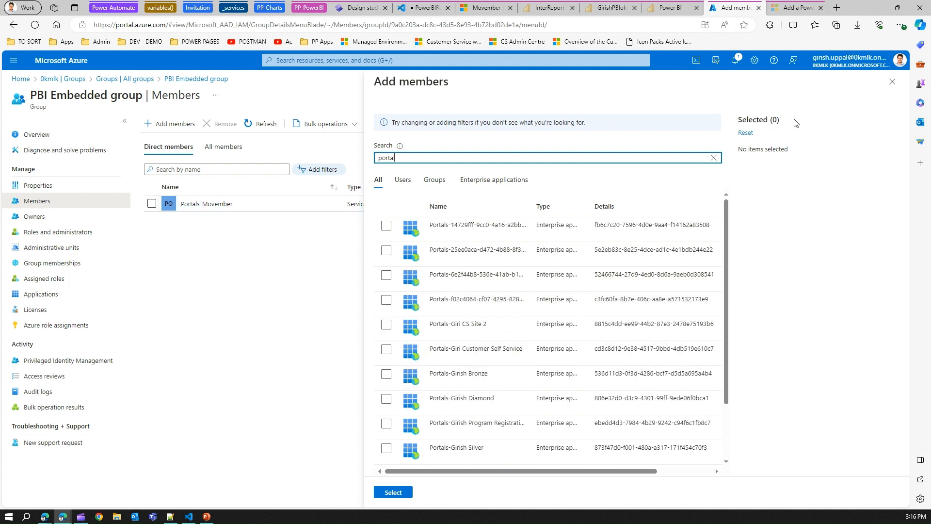
pyautogui.click(892, 81)
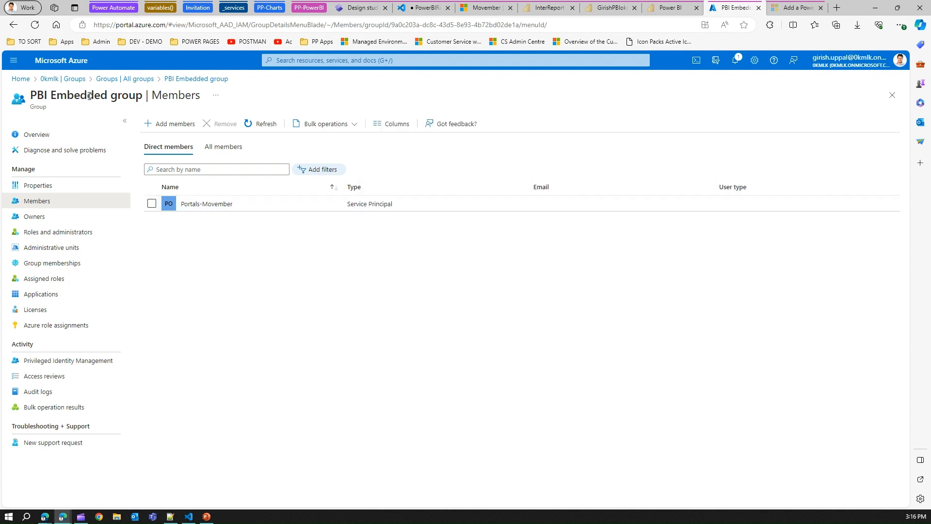
pyautogui.moveTo(28, 95); pyautogui.dragTo(133, 90)
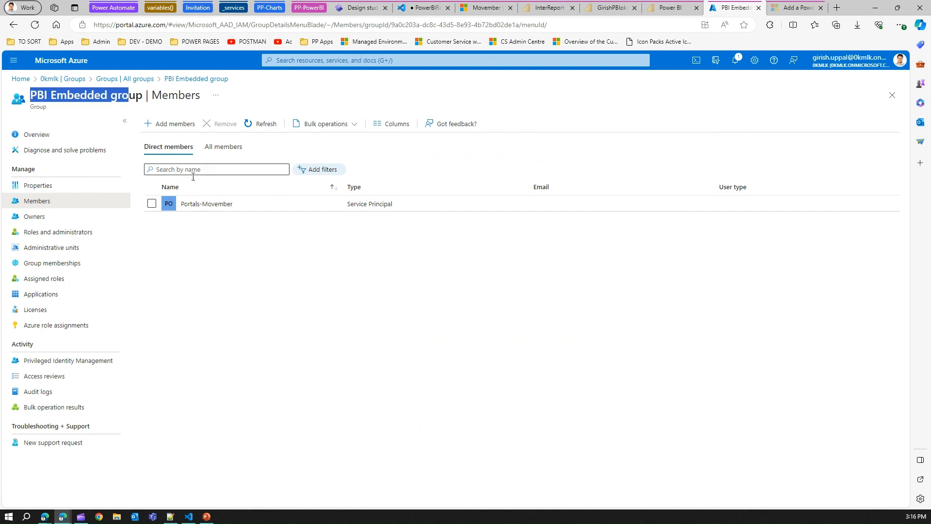
# Switch to Power BI and compare the InterReport pie chart report with the salary and gross sales report.
pyautogui.click(667, 12)
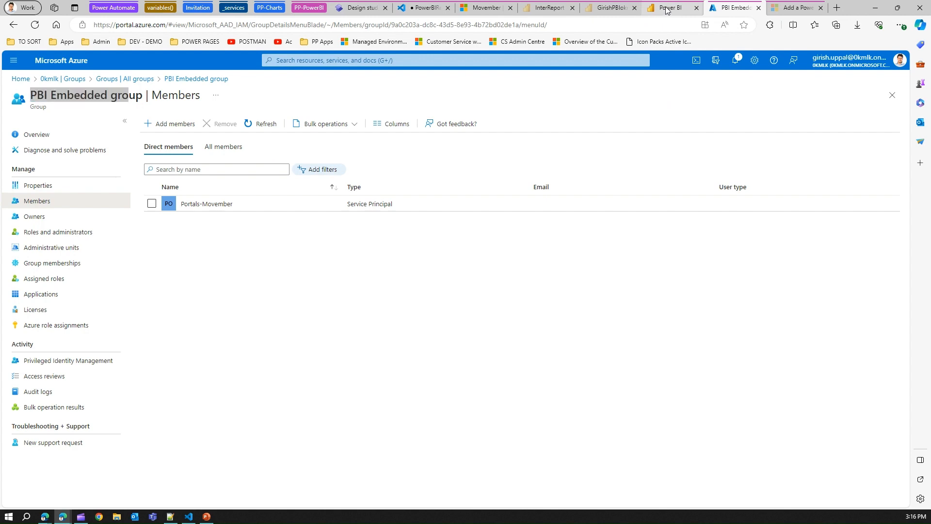
pyautogui.click(553, 10)
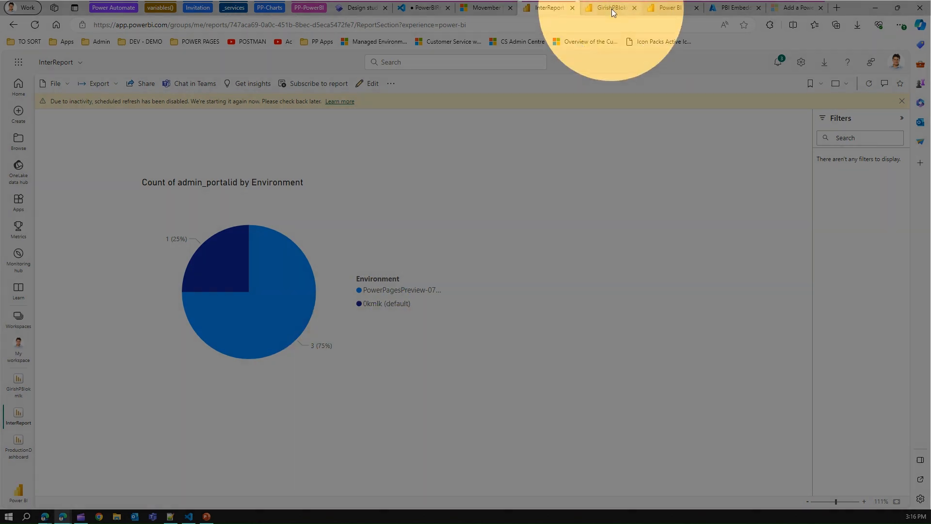
pyautogui.click(612, 9)
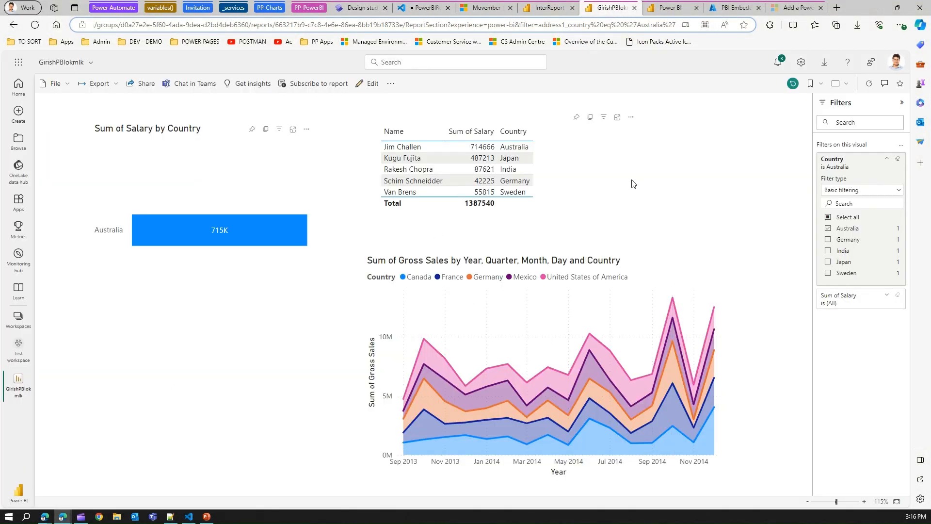
pyautogui.click(553, 11)
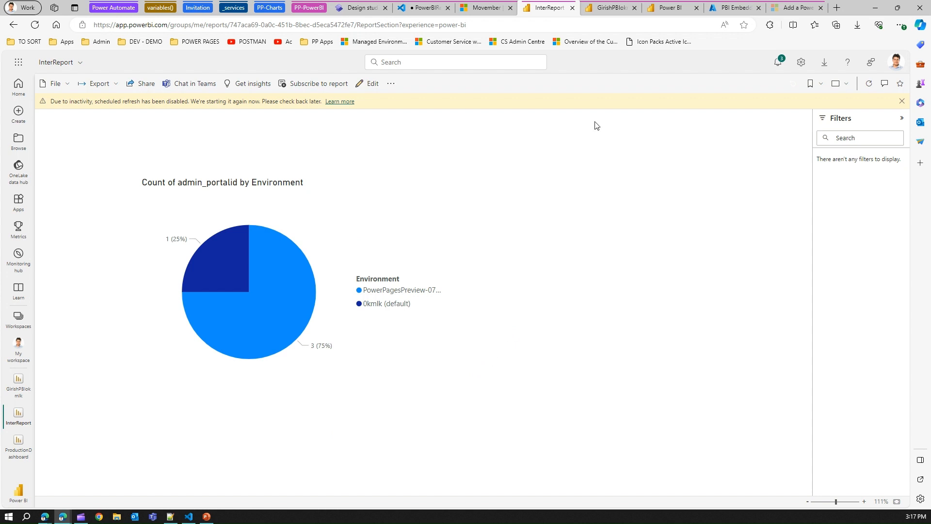
pyautogui.click(602, 7)
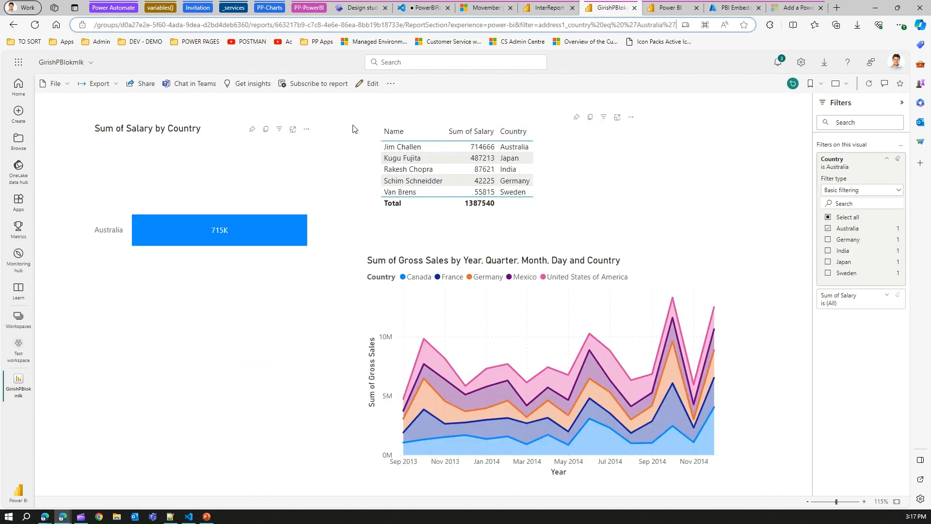
pyautogui.moveTo(534, 415)
pyautogui.click(546, 8)
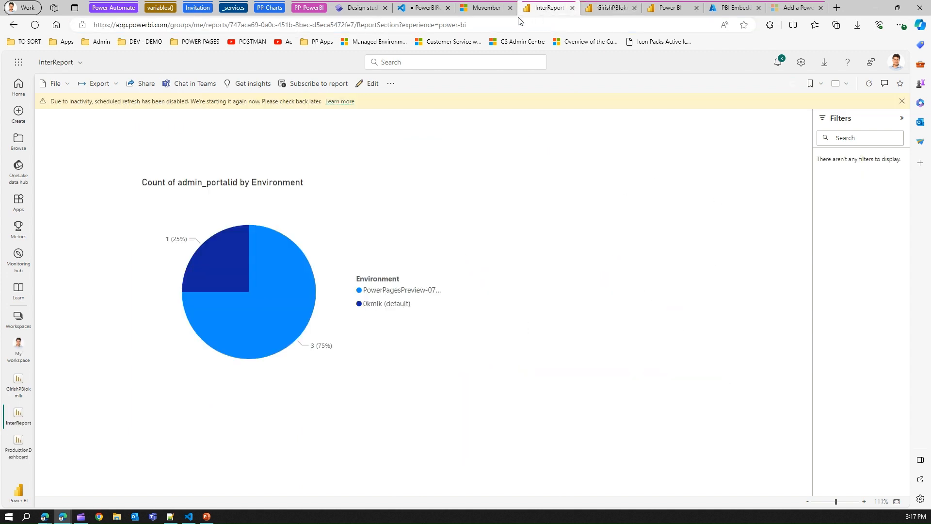
# Open the tenant settings in the Power BI admin portal and filter them by "publish to web".
pyautogui.click(483, 11)
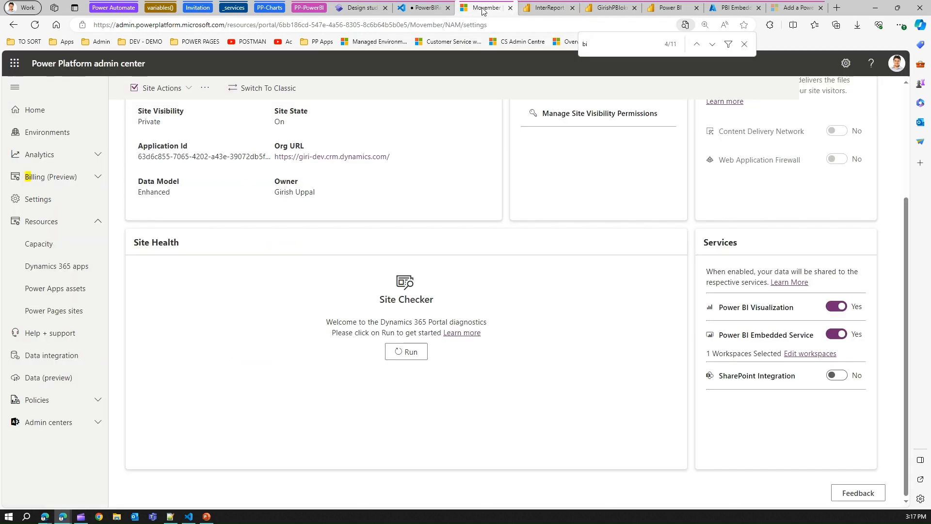
pyautogui.click(662, 9)
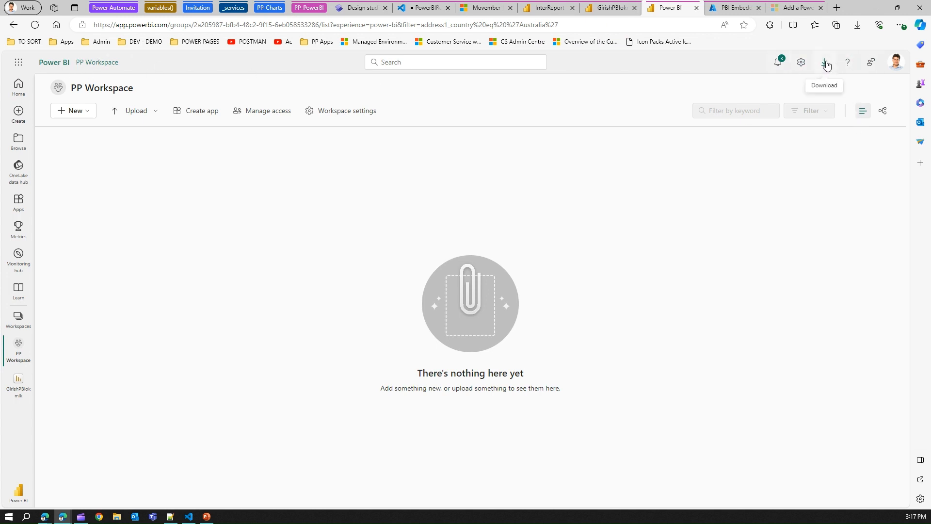
pyautogui.click(802, 64)
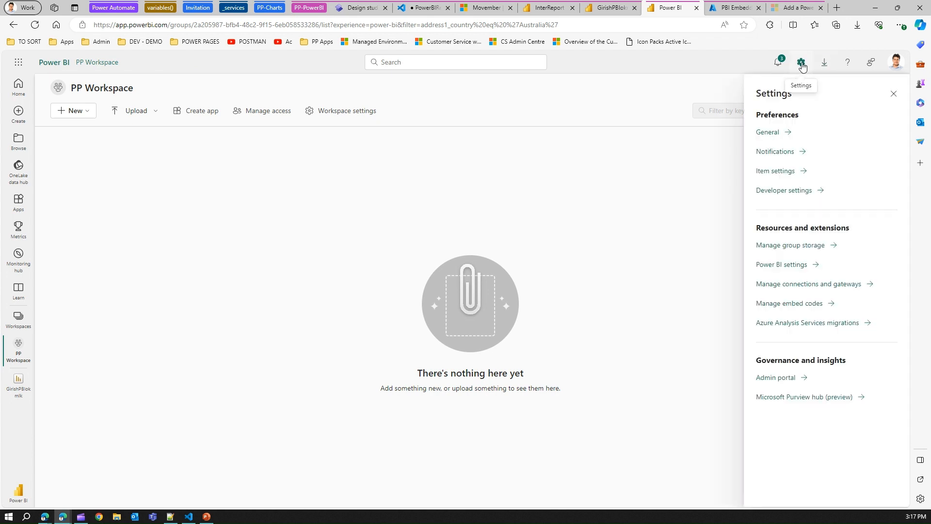
pyautogui.click(788, 378)
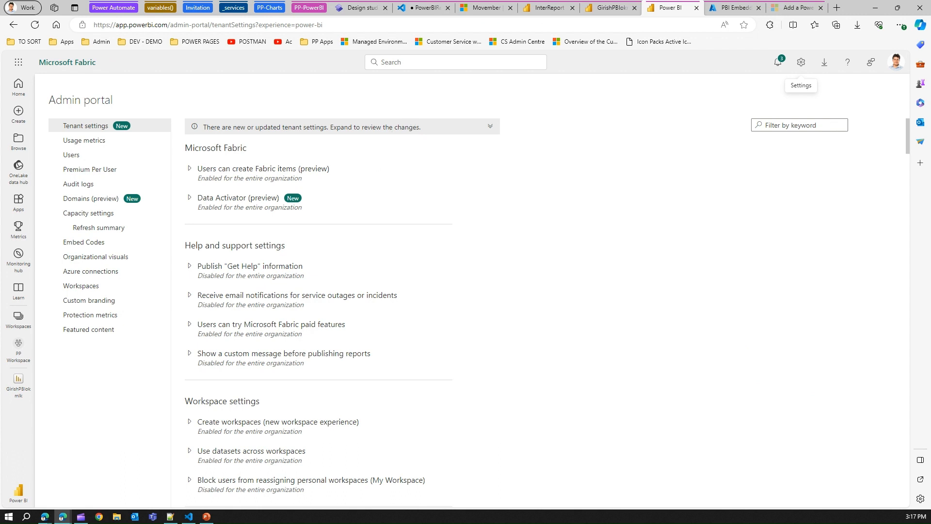
pyautogui.hotkey('alt', 'Tab')
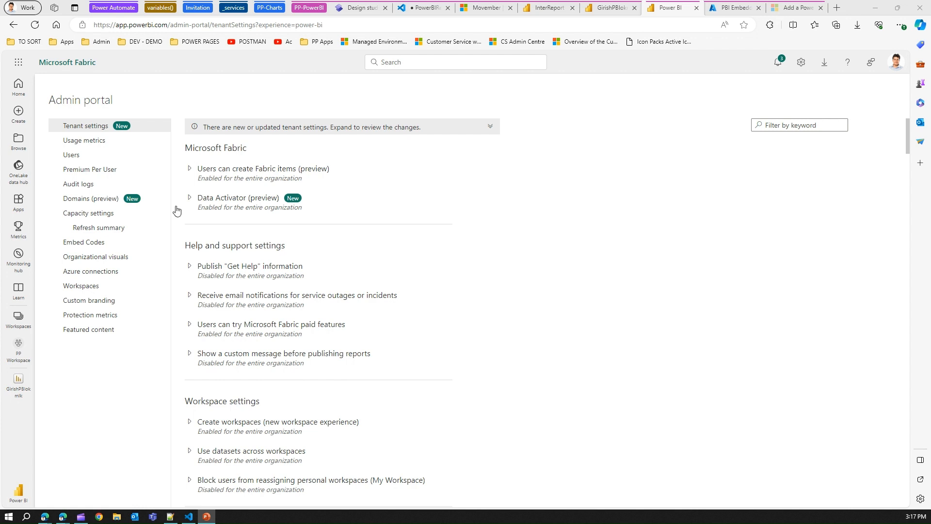
pyautogui.click(763, 125)
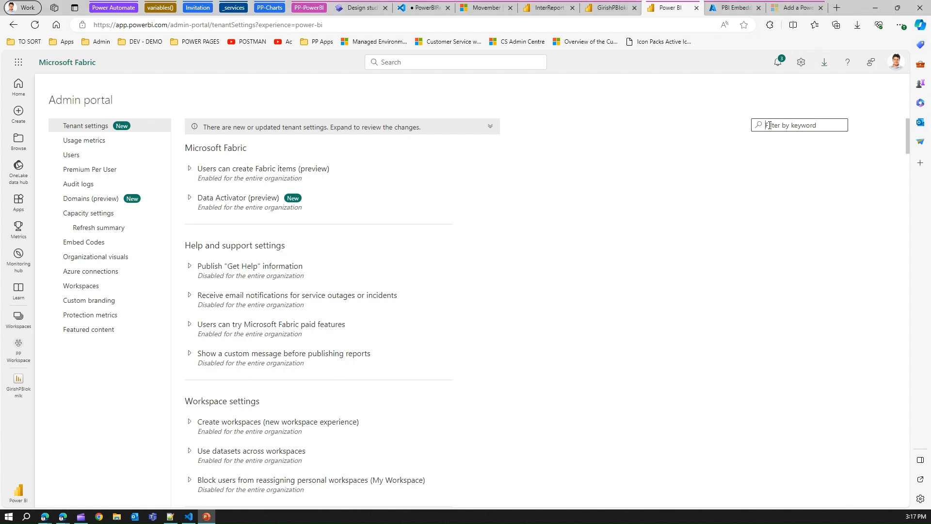
pyautogui.write('pub')
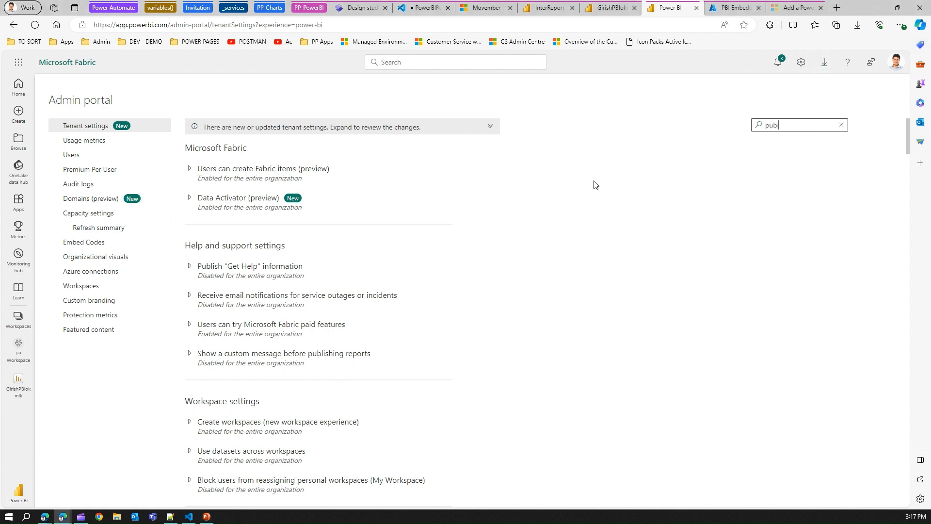
pyautogui.write('lish to web')
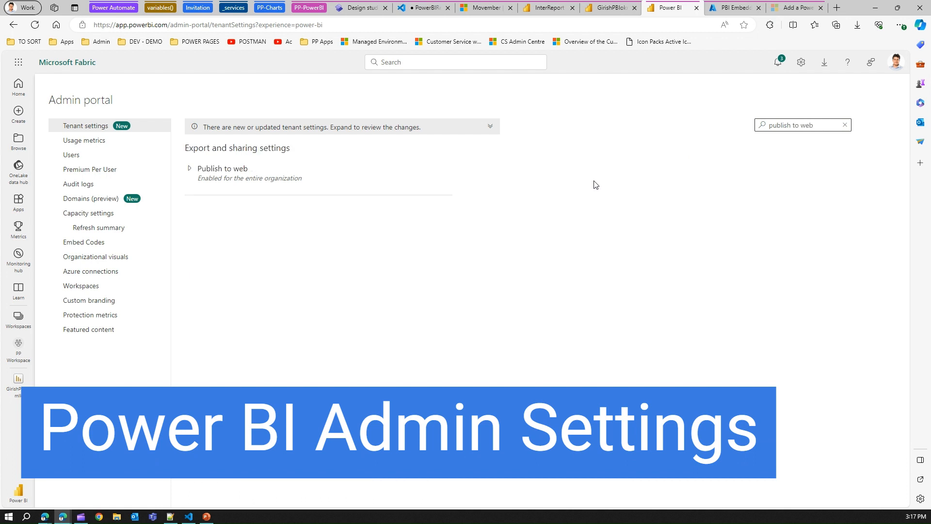
# Examine the Publish to web tenant setting, then filter the settings by "embed" and expand Embed content in apps.
pyautogui.click(189, 169)
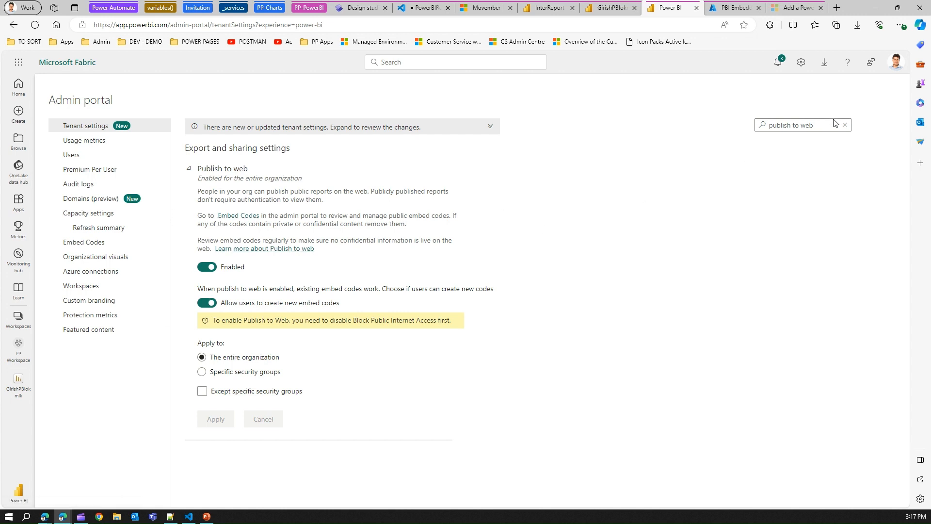
pyautogui.moveTo(834, 122); pyautogui.dragTo(742, 118)
pyautogui.write('embed')
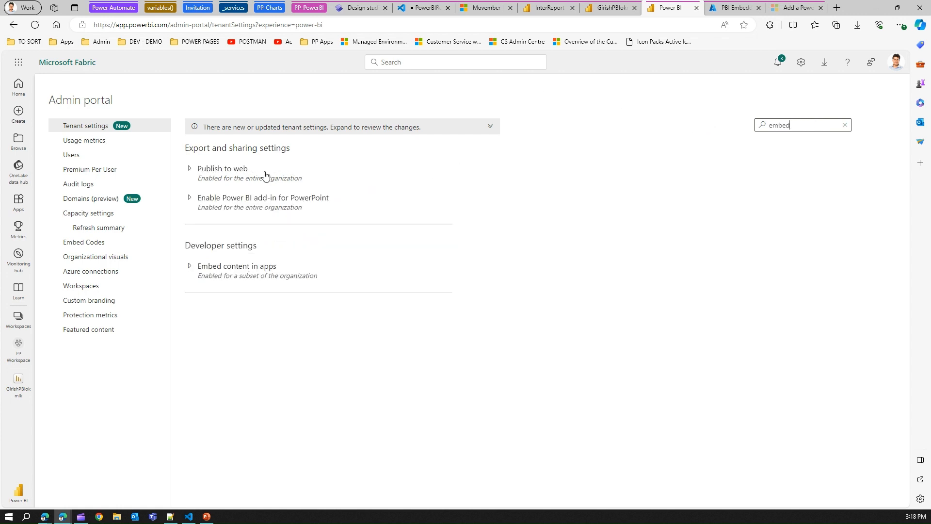
pyautogui.click(190, 267)
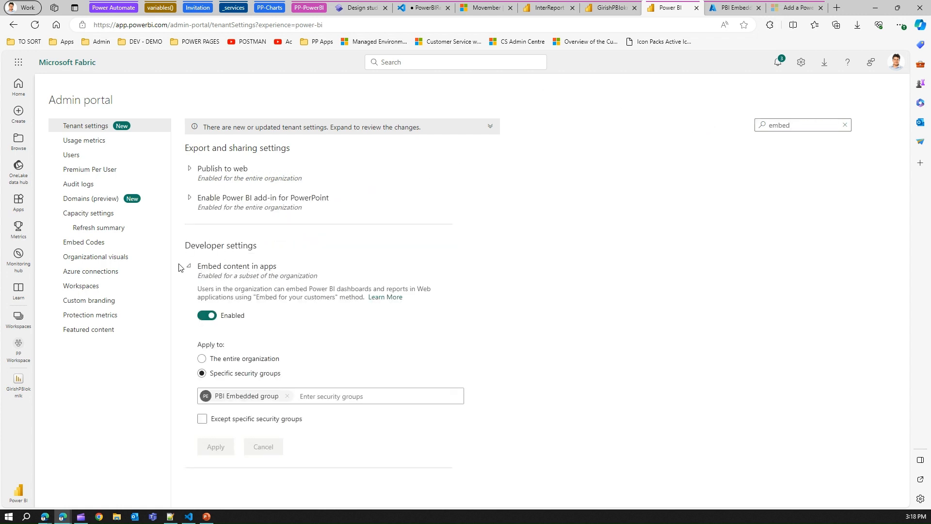
# Remove PBI Embedded group from the security groups of Embed content in apps and select it again.
pyautogui.click(289, 396)
pyautogui.write('pbi')
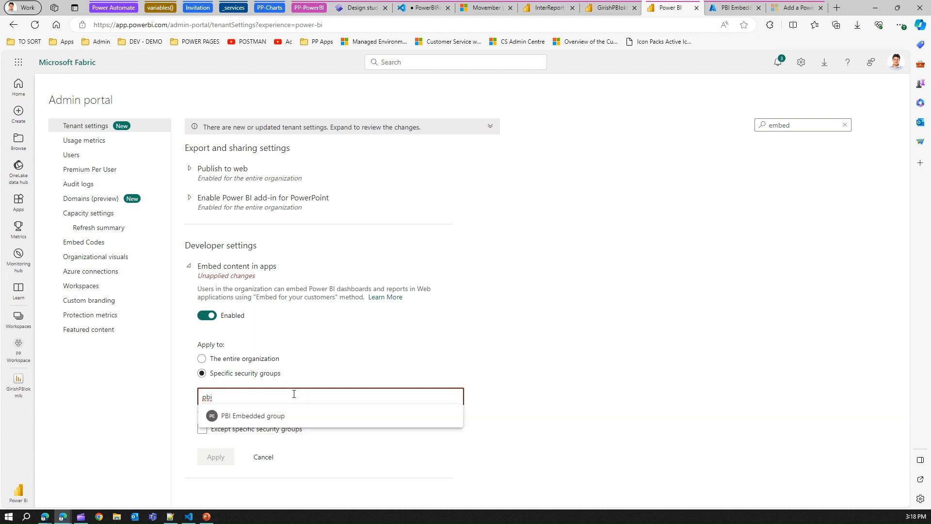
pyautogui.click(288, 417)
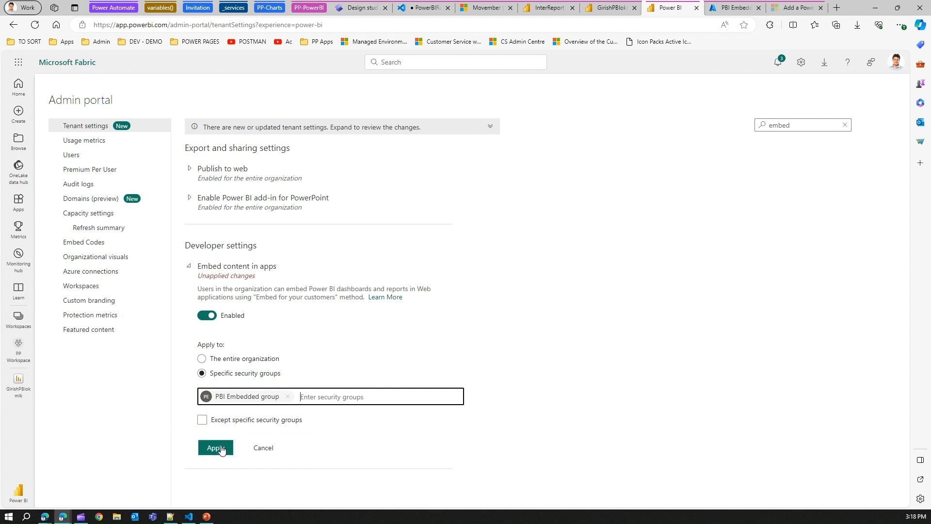
# Filter the tenant settings by "service principal" and examine Allow service principals to use Power BI APIs.
pyautogui.doubleClick(827, 123)
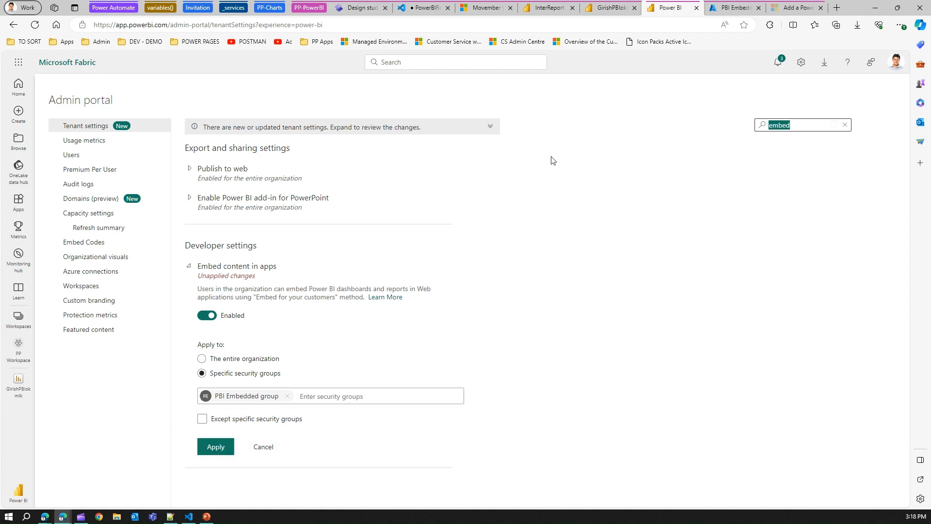
pyautogui.press('BackSpace')
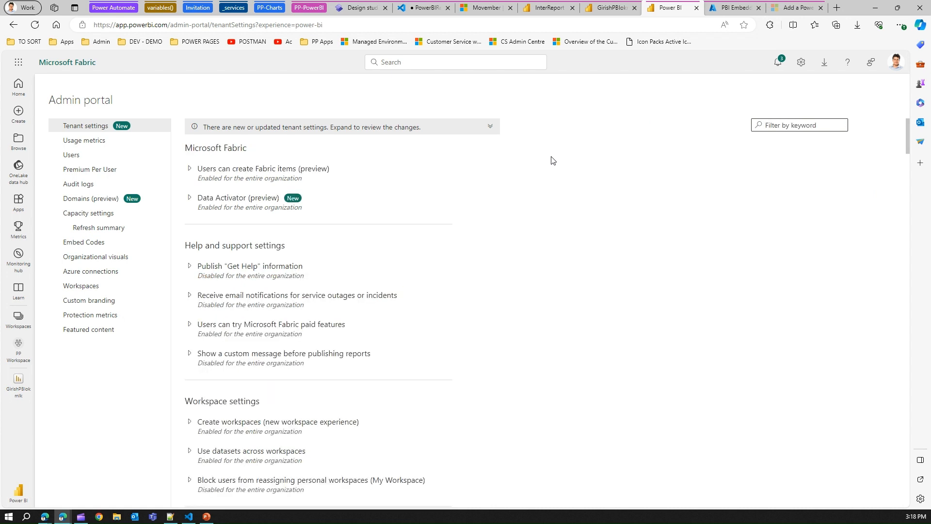
pyautogui.write('service principal')
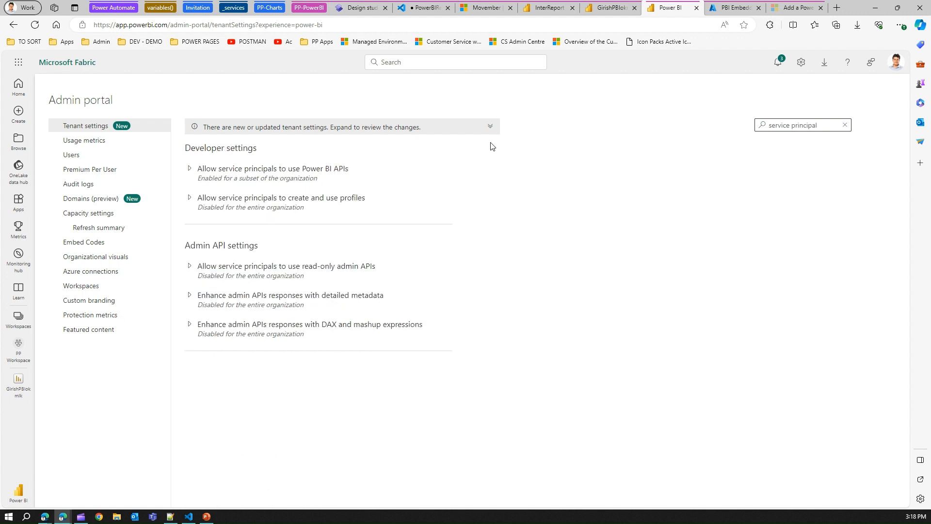
pyautogui.click(190, 169)
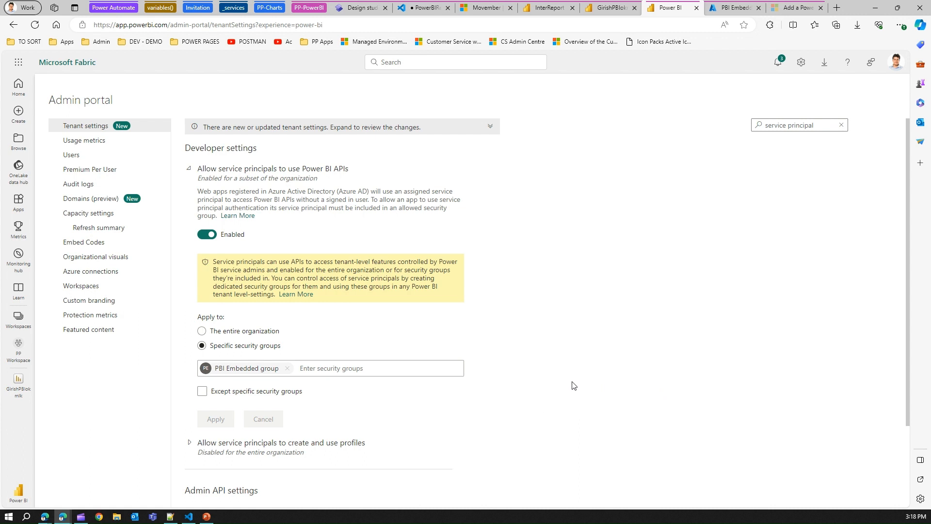
# Generate the public Publish to web embed code for the InterReport report and copy its website HTML.
pyautogui.click(545, 8)
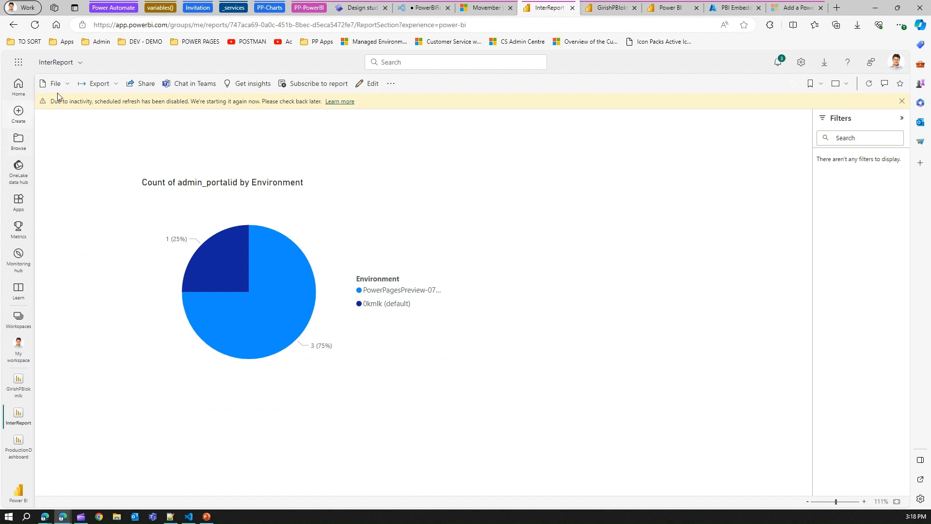
pyautogui.click(610, 8)
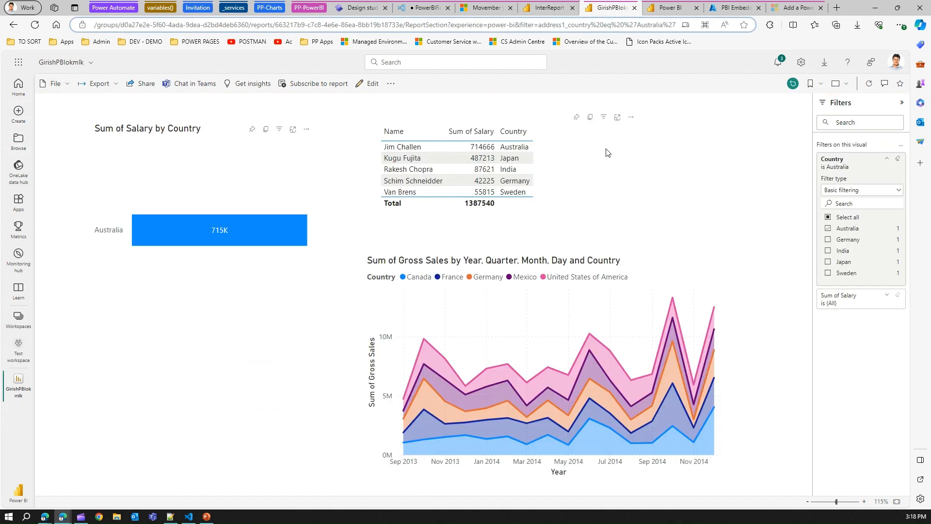
pyautogui.click(544, 8)
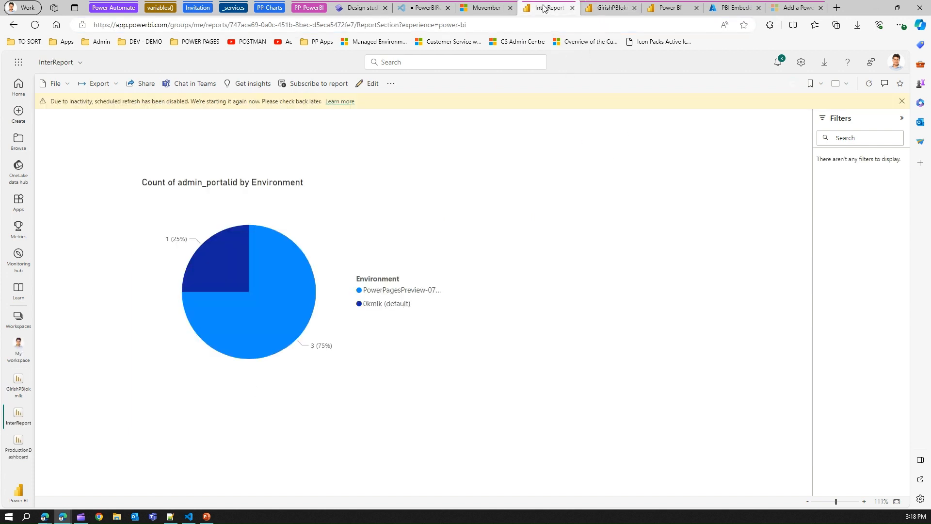
pyautogui.click(68, 85)
pyautogui.moveTo(96, 180)
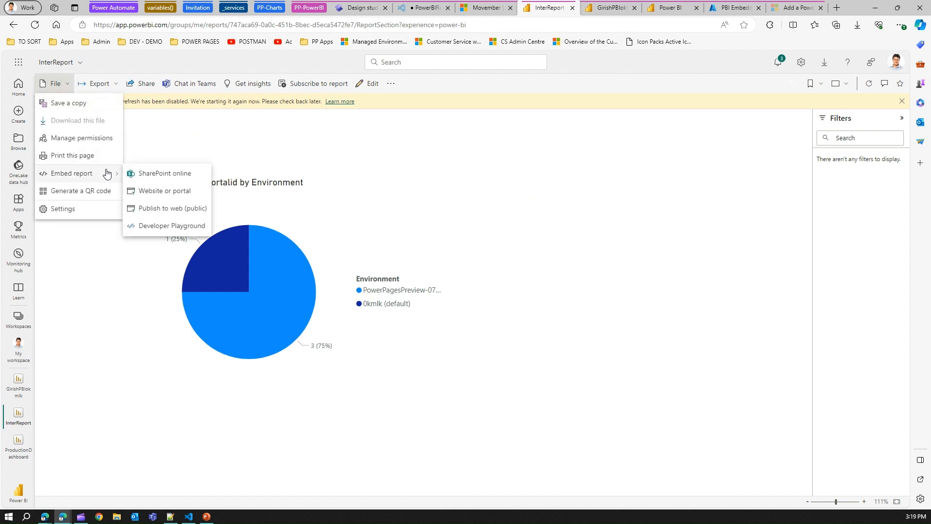
pyautogui.click(162, 208)
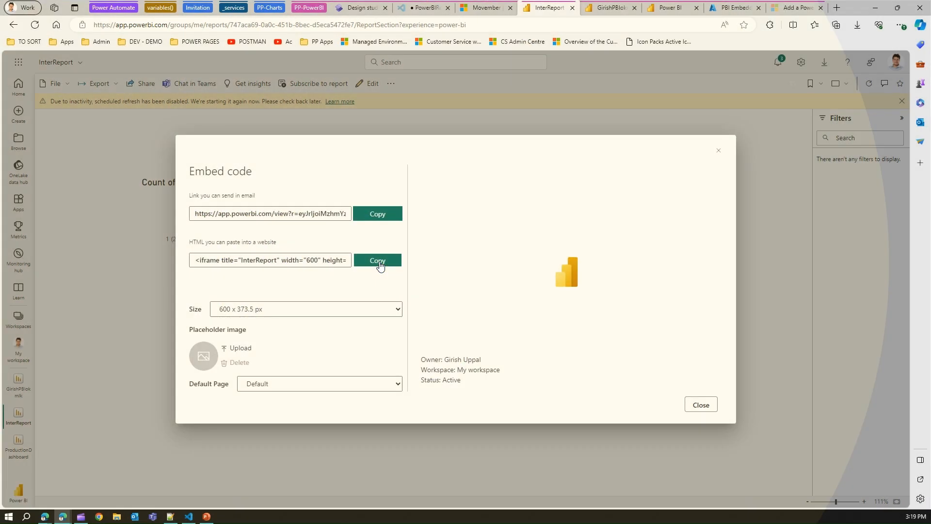
pyautogui.click(380, 264)
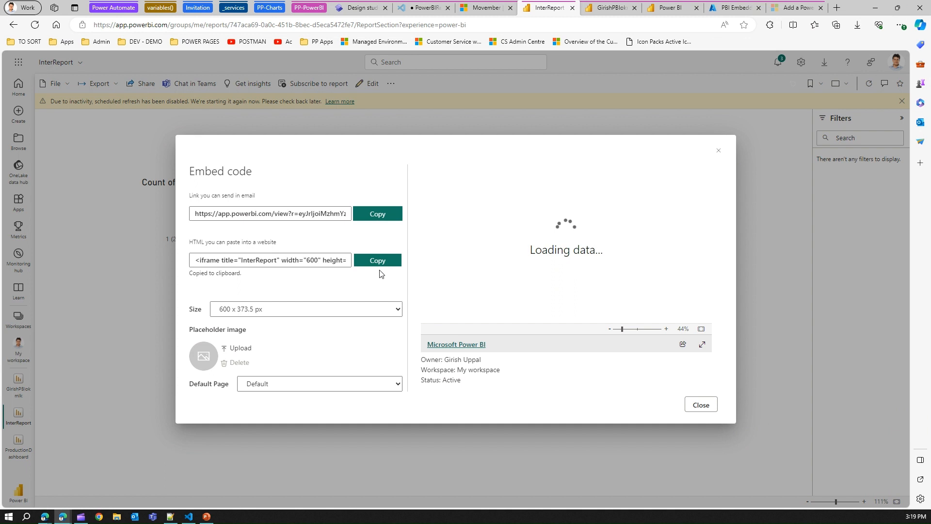
pyautogui.click(701, 405)
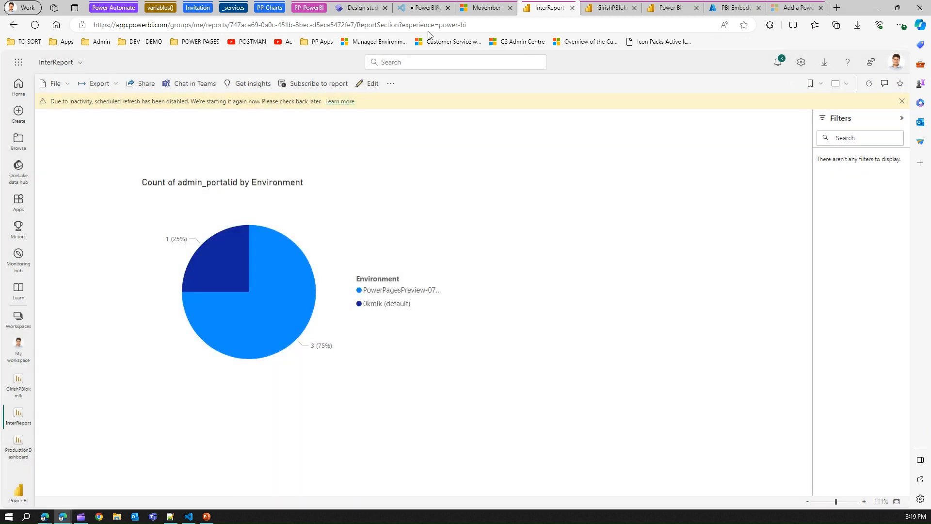
# Return to the Power Pages design studio without syncing and add an iFrame component to the empty section of the PowerBIReports page.
pyautogui.click(361, 9)
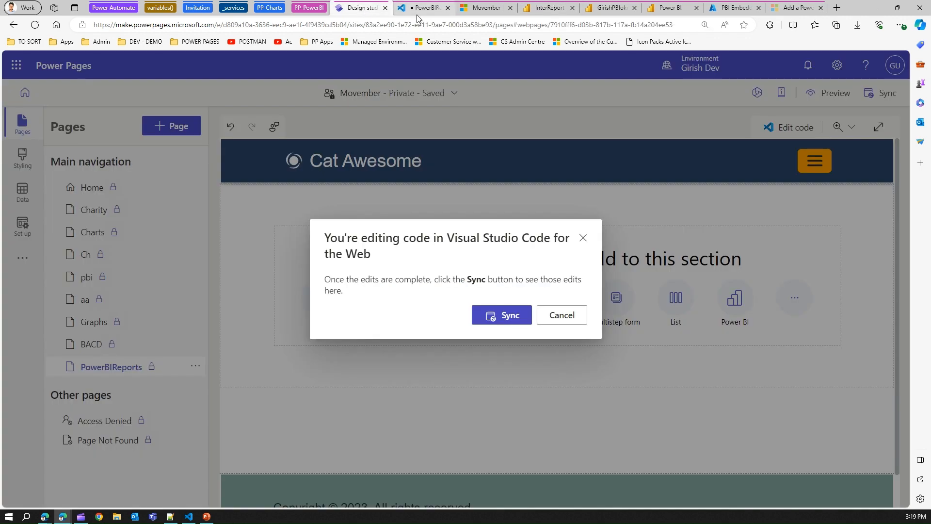
pyautogui.click(564, 319)
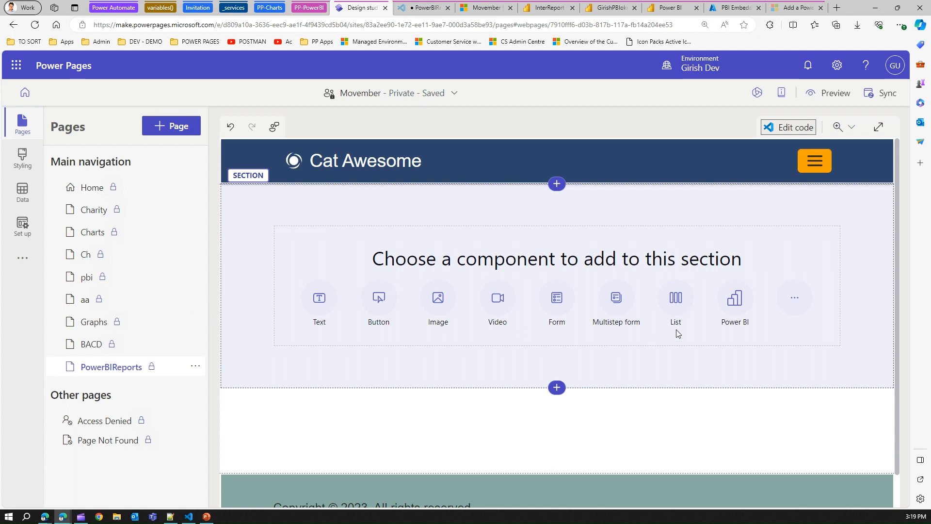
pyautogui.click(797, 298)
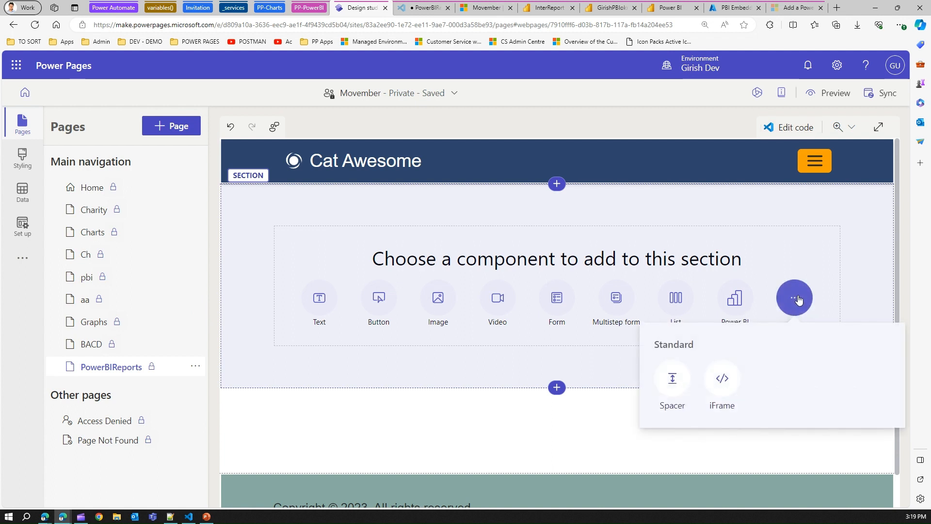
pyautogui.click(729, 381)
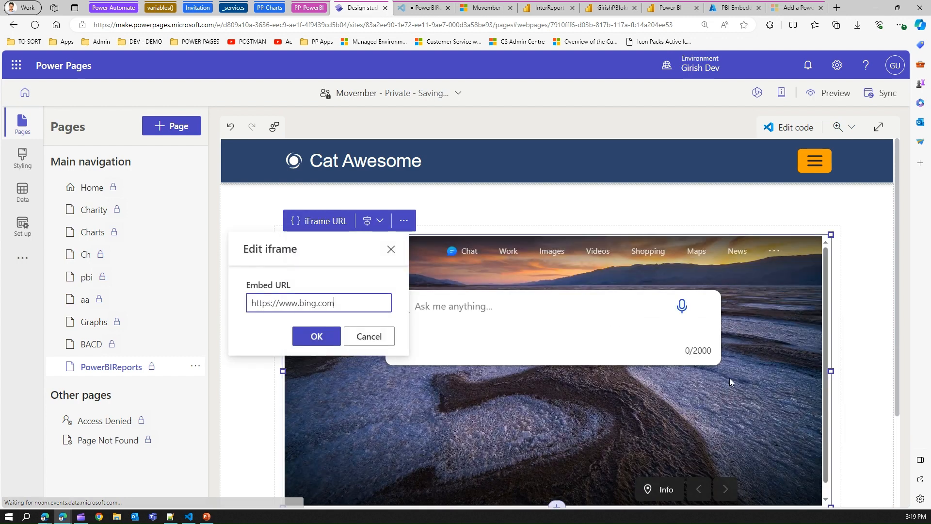
pyautogui.moveTo(348, 303); pyautogui.dragTo(214, 299)
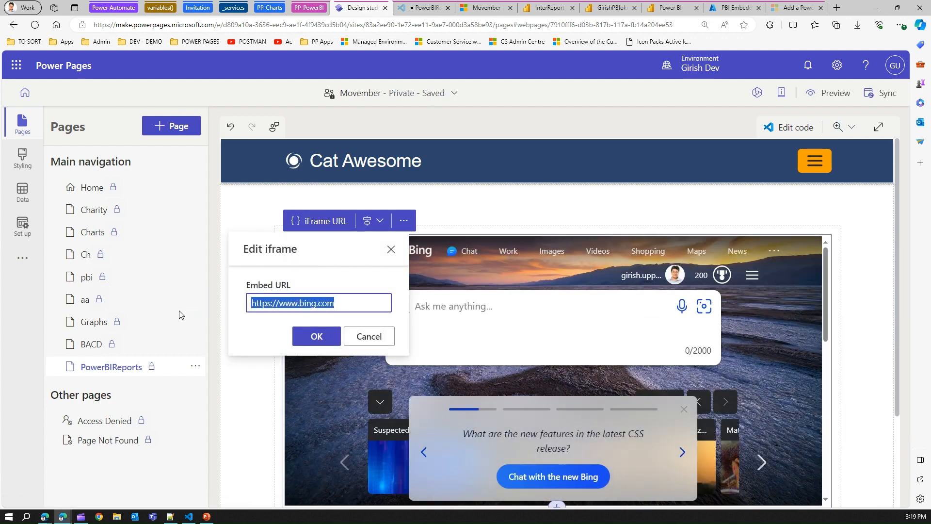
pyautogui.hotkey('ctrl', 'v')
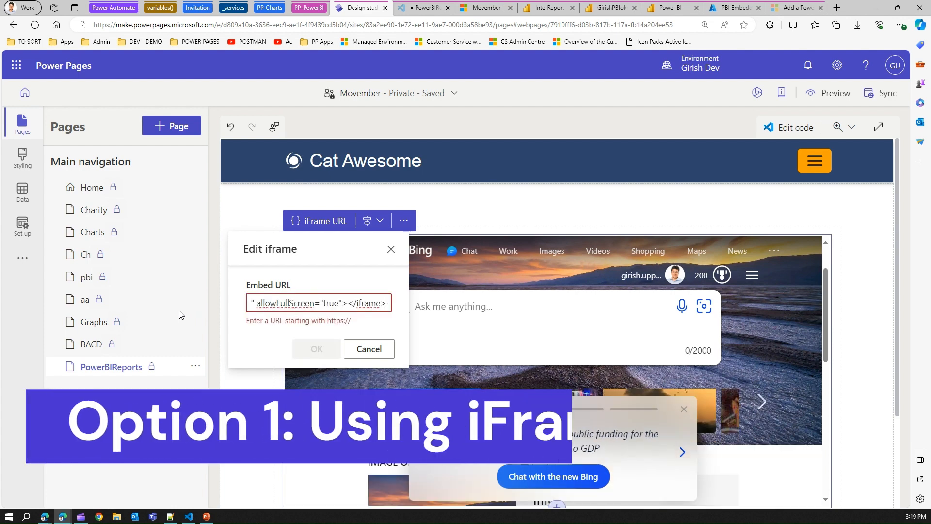
pyautogui.press('BackSpace')
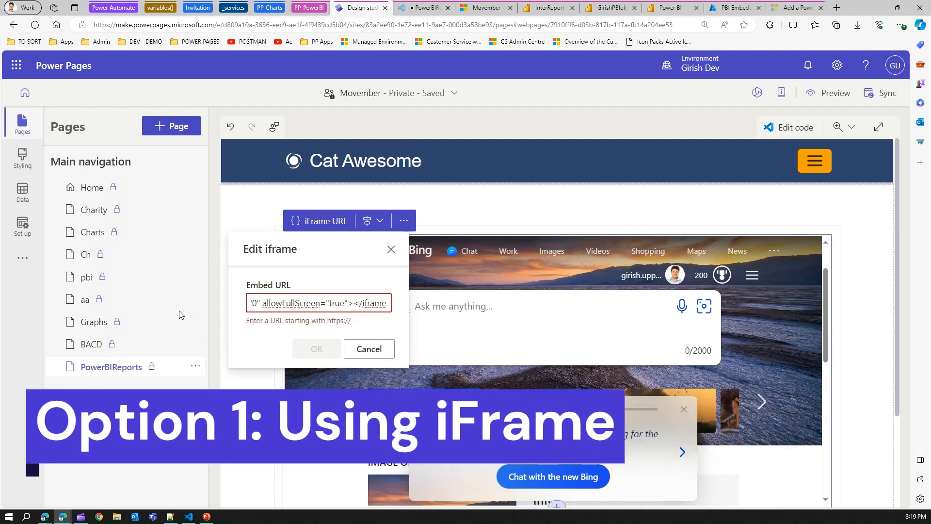
pyautogui.press('BackSpace')
pyautogui.press('BackSpace')
pyautogui.press('BackSpace')
pyautogui.press('BackSpace')
pyautogui.press('BackSpace')
pyautogui.press('BackSpace')
pyautogui.press('BackSpace')
pyautogui.press('BackSpace')
pyautogui.press('BackSpace')
pyautogui.press('BackSpace')
pyautogui.press('BackSpace')
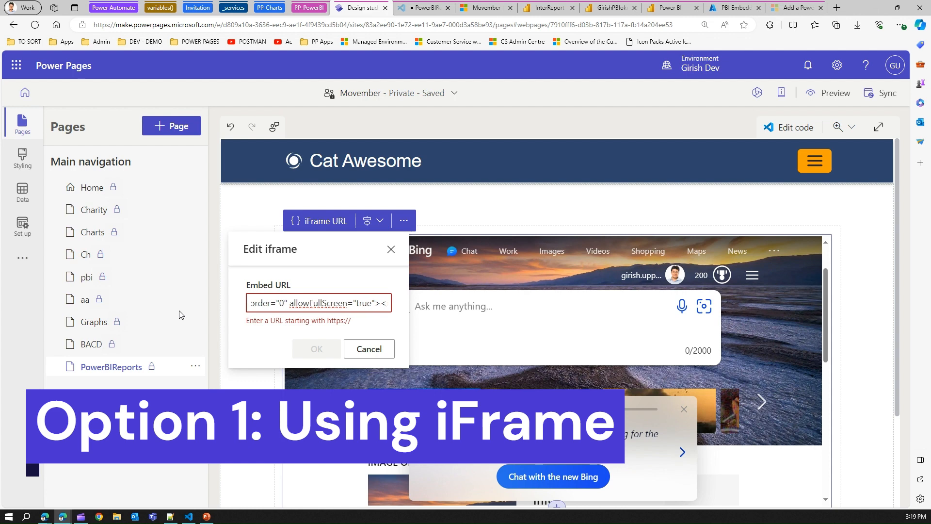
pyautogui.press('BackSpace')
pyautogui.press('BackSpace')
pyautogui.press('BackSpace')
pyautogui.press('BackSpace')
pyautogui.press('BackSpace')
pyautogui.press('BackSpace')
pyautogui.press('BackSpace')
pyautogui.press('BackSpace')
pyautogui.press('BackSpace')
pyautogui.press('BackSpace')
pyautogui.press('BackSpace')
pyautogui.press('BackSpace')
pyautogui.press('BackSpace')
pyautogui.press('BackSpace')
pyautogui.press('BackSpace')
pyautogui.press('BackSpace')
pyautogui.press('BackSpace')
pyautogui.press('BackSpace')
pyautogui.press('BackSpace')
pyautogui.press('BackSpace')
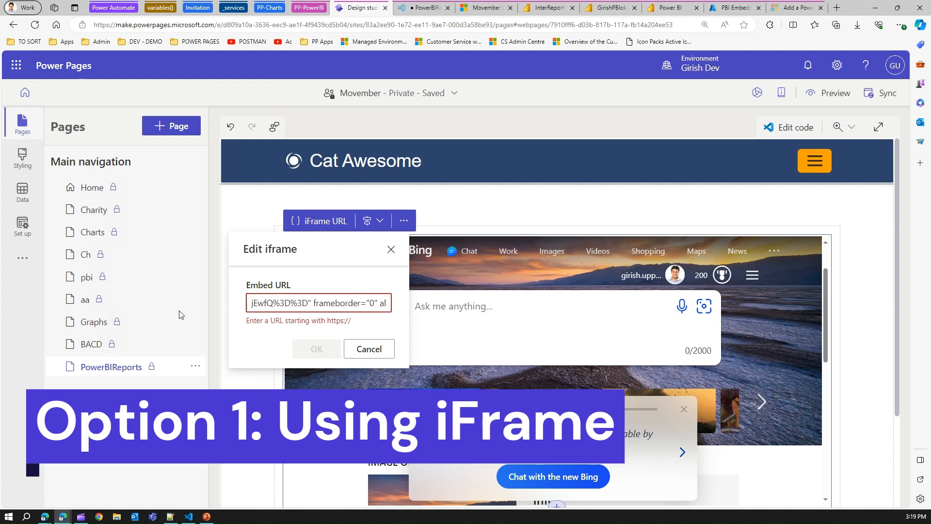
pyautogui.press('BackSpace')
pyautogui.press('BackSpace')
pyautogui.press('BackSpace')
pyautogui.press('BackSpace')
pyautogui.press('BackSpace')
pyautogui.press('BackSpace')
pyautogui.press('BackSpace')
pyautogui.press('BackSpace')
pyautogui.press('BackSpace')
pyautogui.press('BackSpace')
pyautogui.press('BackSpace')
pyautogui.press('BackSpace')
pyautogui.press('BackSpace')
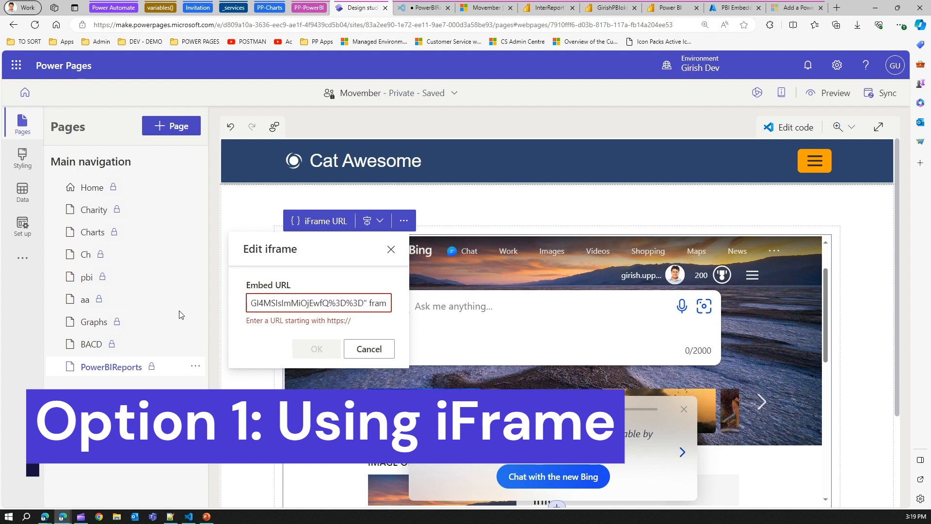
pyautogui.press('BackSpace')
pyautogui.press('BackSpace')
pyautogui.press('BackSpace')
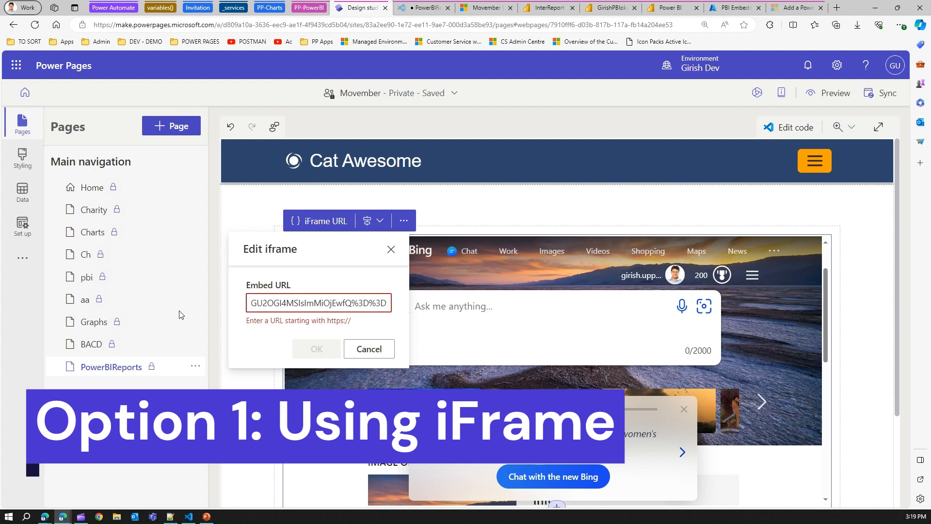
pyautogui.press('Home')
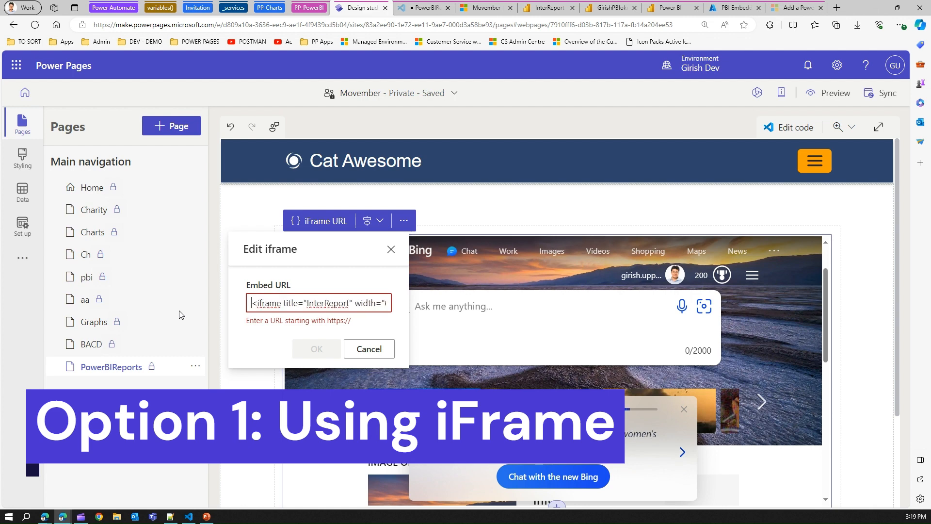
pyautogui.press('Delete')
pyautogui.press('Delete')
pyautogui.press('Delete')
pyautogui.press('Delete')
pyautogui.press('Delete')
pyautogui.press('Delete')
pyautogui.press('Delete')
pyautogui.press('Delete')
pyautogui.press('Delete')
pyautogui.press('Delete')
pyautogui.press('Delete')
pyautogui.press('Delete')
pyautogui.press('Delete')
pyautogui.press('Delete')
pyautogui.press('Delete')
pyautogui.press('Delete')
pyautogui.press('Delete')
pyautogui.press('Delete')
pyautogui.press('Delete')
pyautogui.press('Delete')
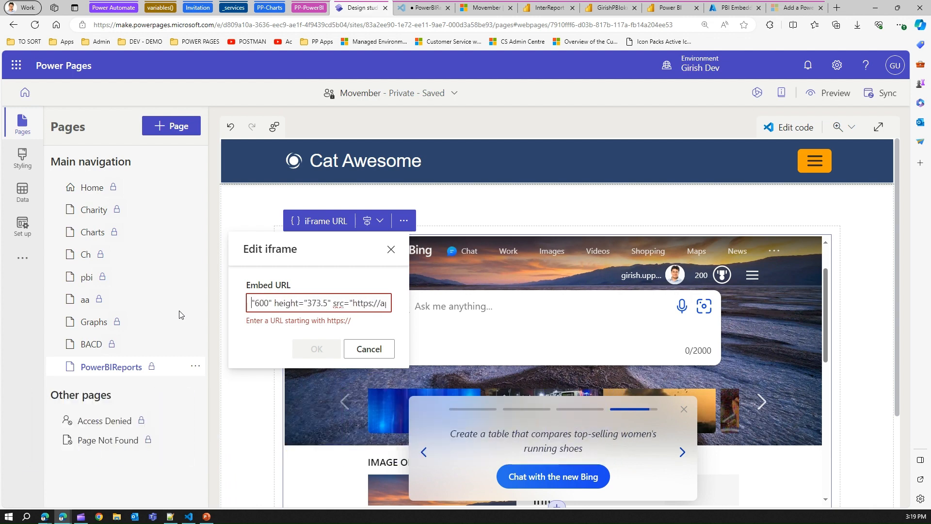
pyautogui.press('Delete')
pyautogui.press('Delete')
pyautogui.press('Delete')
pyautogui.press('Delete')
pyautogui.press('Delete')
pyautogui.press('Delete')
pyautogui.press('Delete')
pyautogui.press('Delete')
pyautogui.press('Delete')
pyautogui.press('Delete')
pyautogui.press('Delete')
pyautogui.press('Delete')
pyautogui.press('Delete')
pyautogui.press('Delete')
pyautogui.press('Delete')
pyautogui.press('Delete')
pyautogui.press('Delete')
pyautogui.press('Delete')
pyautogui.press('Delete')
pyautogui.press('Delete')
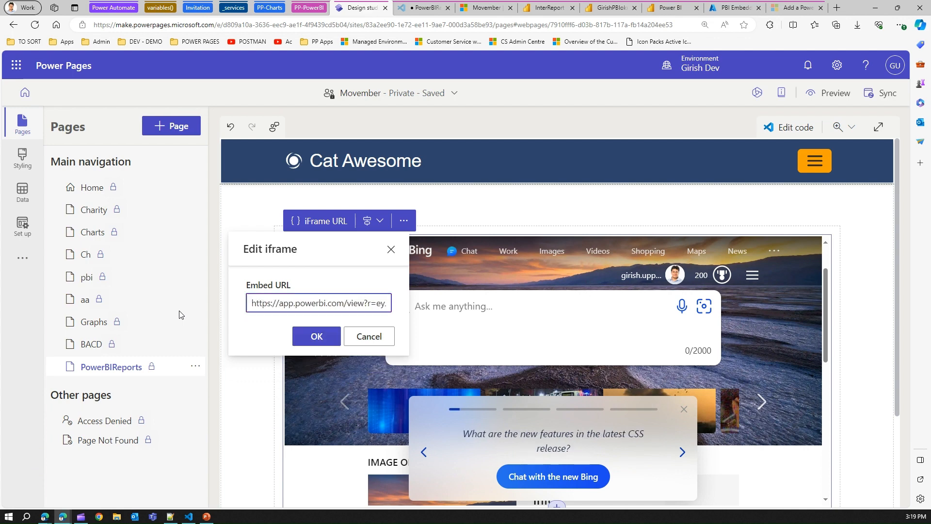
pyautogui.click(318, 336)
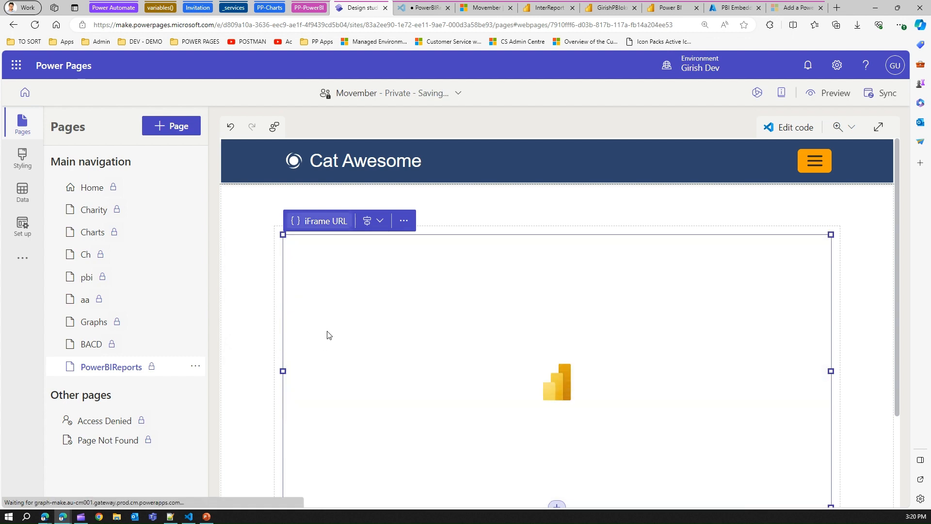
# Switch to Visual Studio Code, cut the Liquid tag from PowerBIReports.en-US.webpage.copy.html, and try to save the file.
pyautogui.click(427, 9)
pyautogui.moveTo(477, 209); pyautogui.dragTo(253, 207)
pyautogui.hotkey('ctrl', 'x')
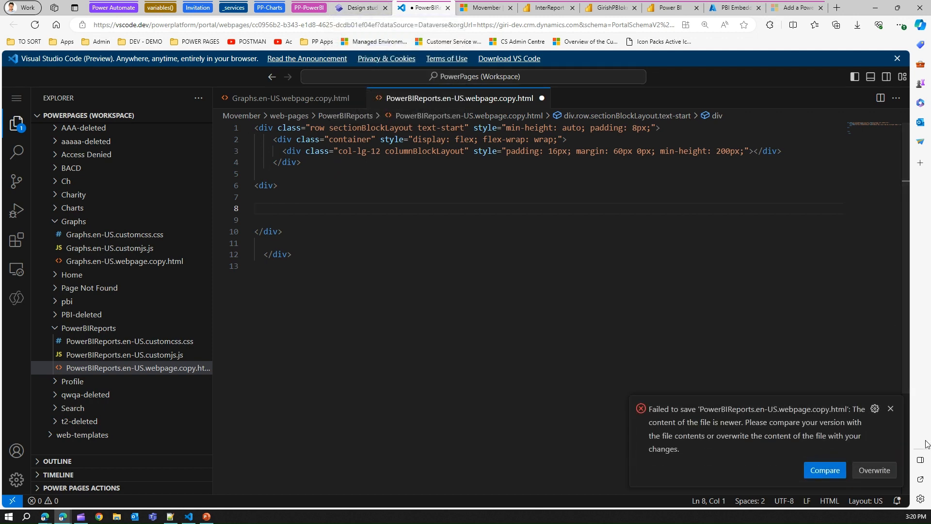
pyautogui.click(891, 408)
# Return to the Power Pages design studio and sync the Movember site configuration.
pyautogui.click(358, 8)
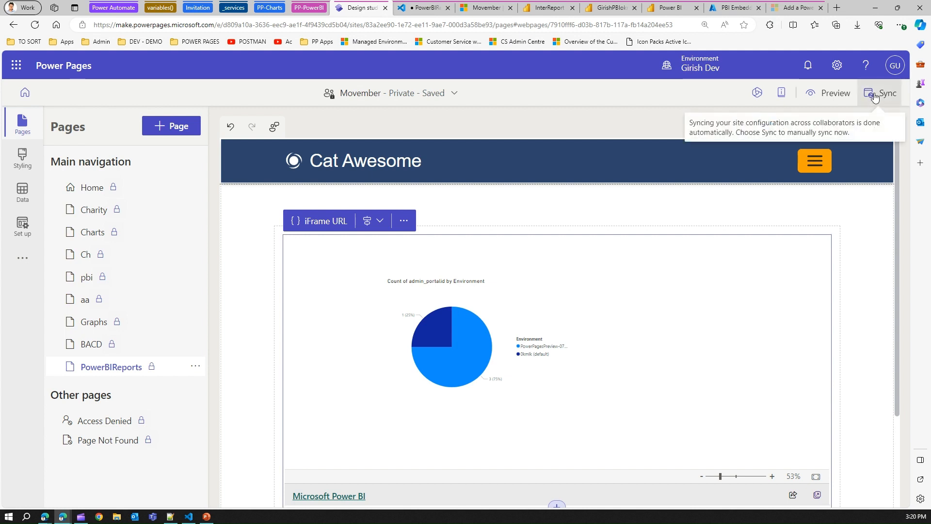
pyautogui.click(875, 98)
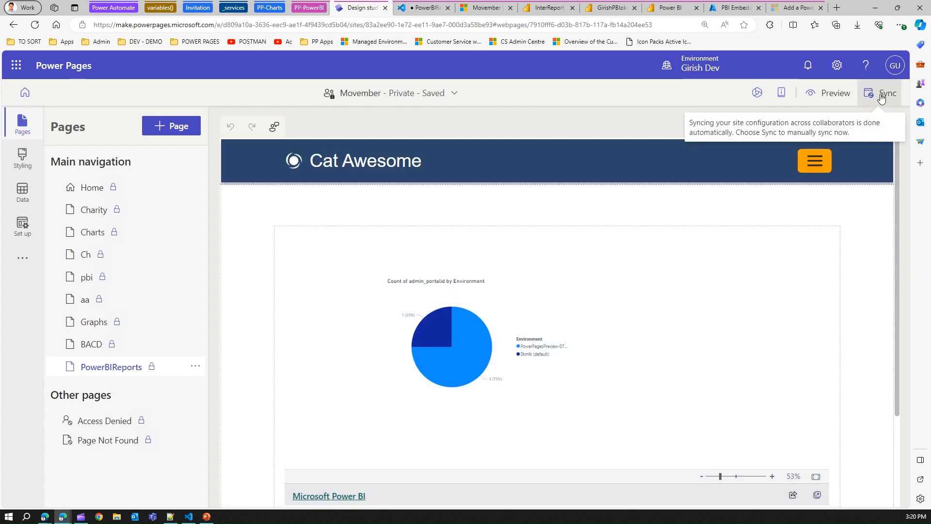
pyautogui.click(882, 96)
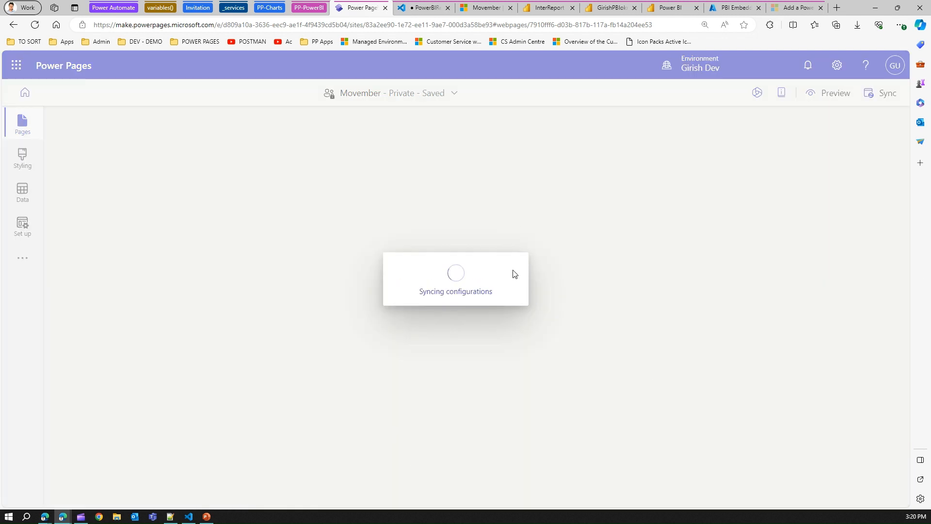
# Check the PowerBIReports page with its embedded iframe report on the live Movember site, and return to the design studio.
pyautogui.click(427, 11)
pyautogui.click(358, 9)
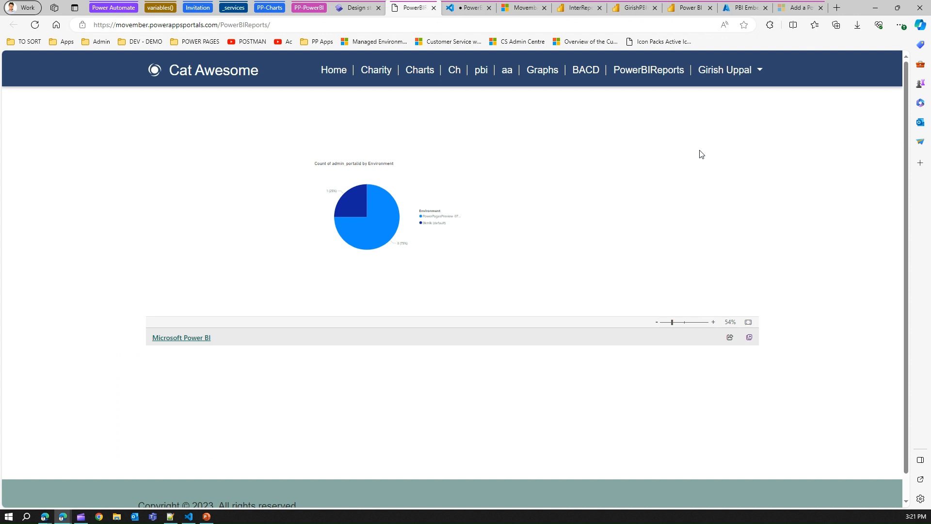
pyautogui.click(358, 7)
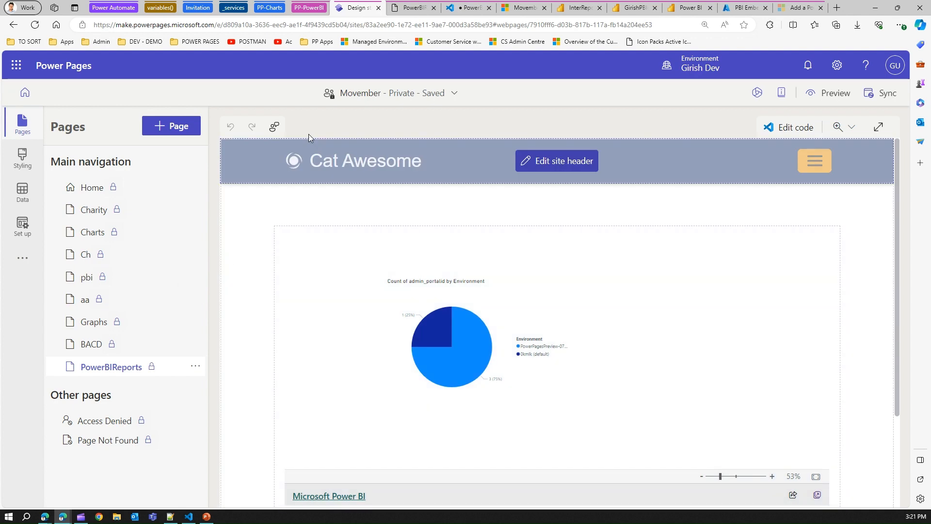
# Close the old Visual Studio Code session and reopen the PowerBIReports page code in a new one, with Copilot and the Graphs file closed.
pyautogui.click(461, 8)
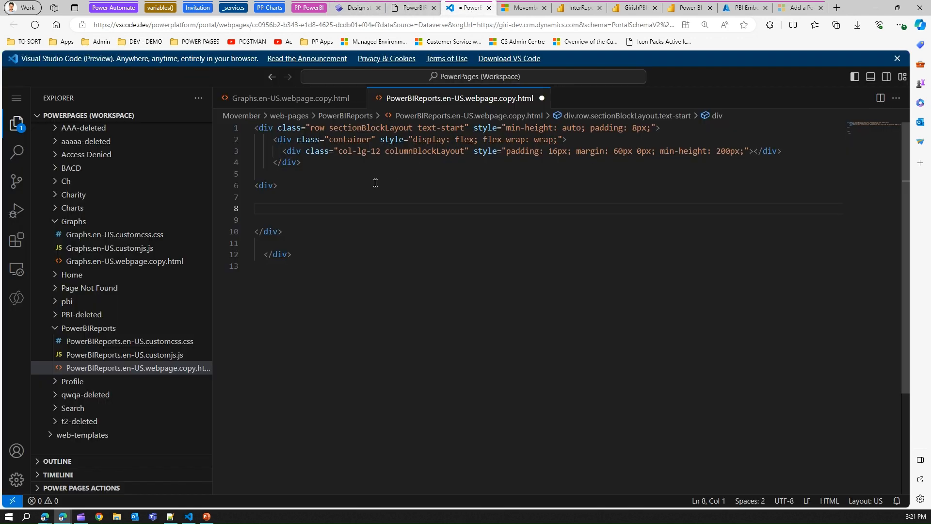
pyautogui.click(489, 7)
pyautogui.click(364, 8)
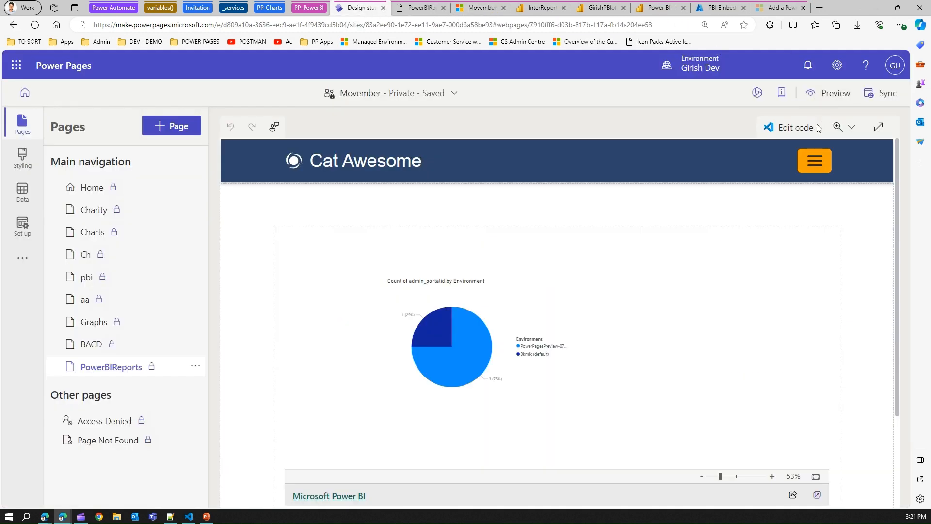
pyautogui.click(798, 127)
pyautogui.click(575, 309)
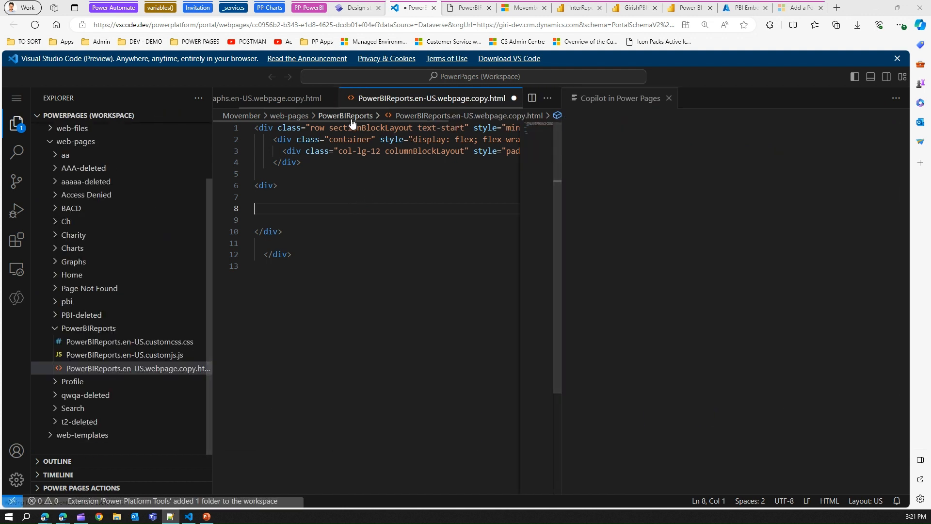
pyautogui.click(669, 99)
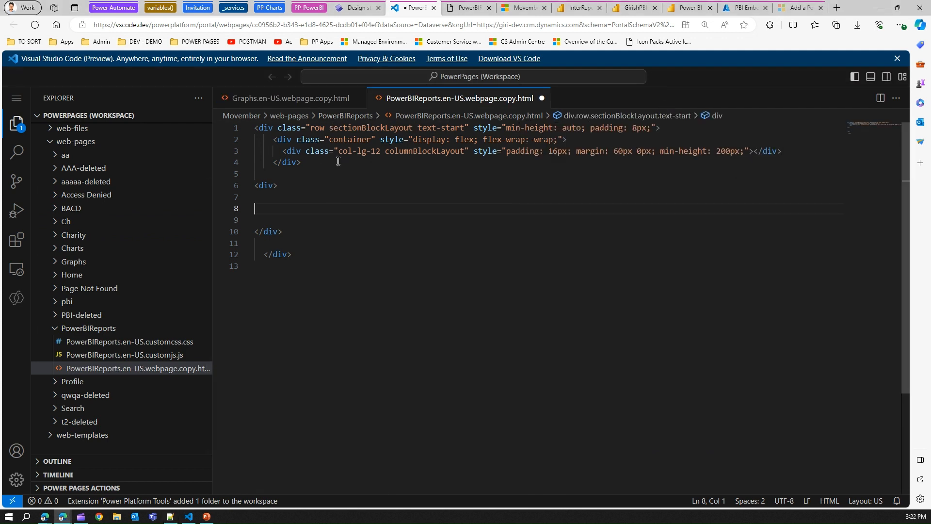
pyautogui.click(359, 98)
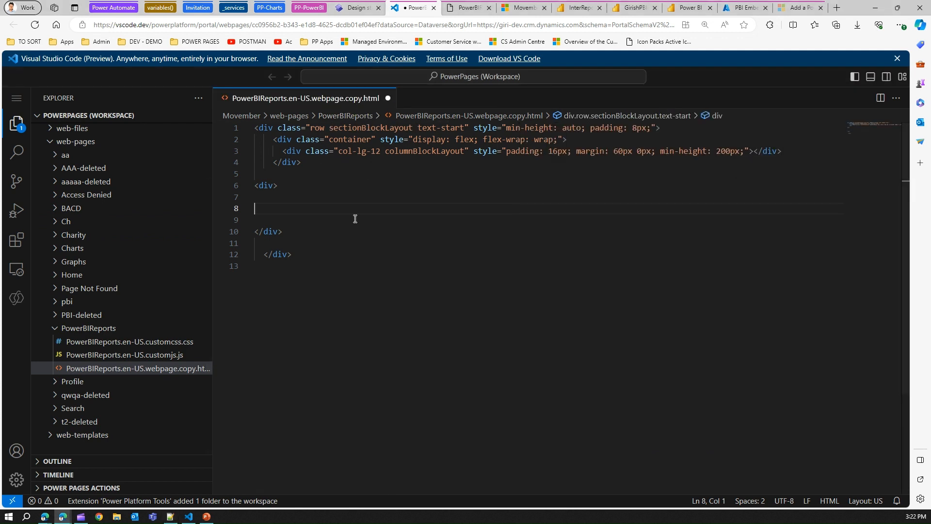
# Add a second div below the empty one, containing the copied powerbi Liquid tag with blank authentication_type and path values.
pyautogui.click(325, 245)
pyautogui.click(324, 257)
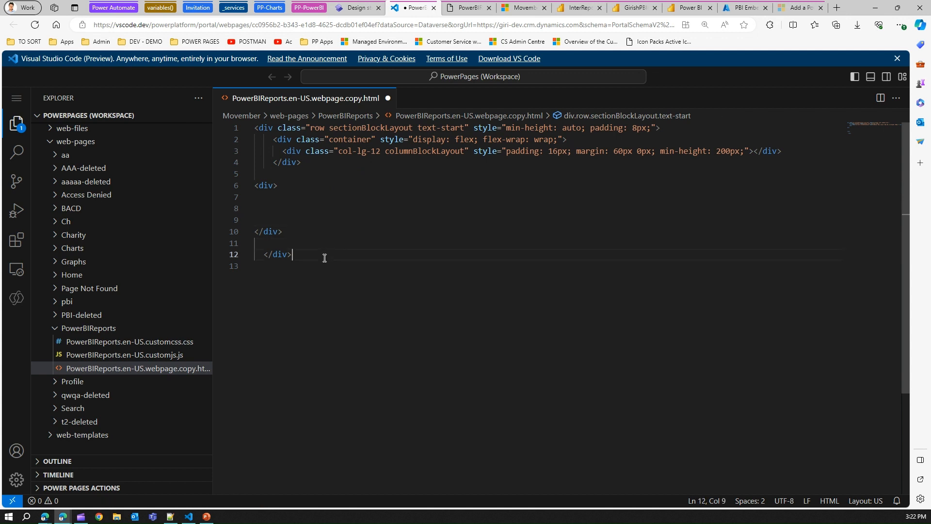
pyautogui.click(312, 243)
pyautogui.press('Return')
pyautogui.press('Return')
pyautogui.press('Return')
pyautogui.press('Up')
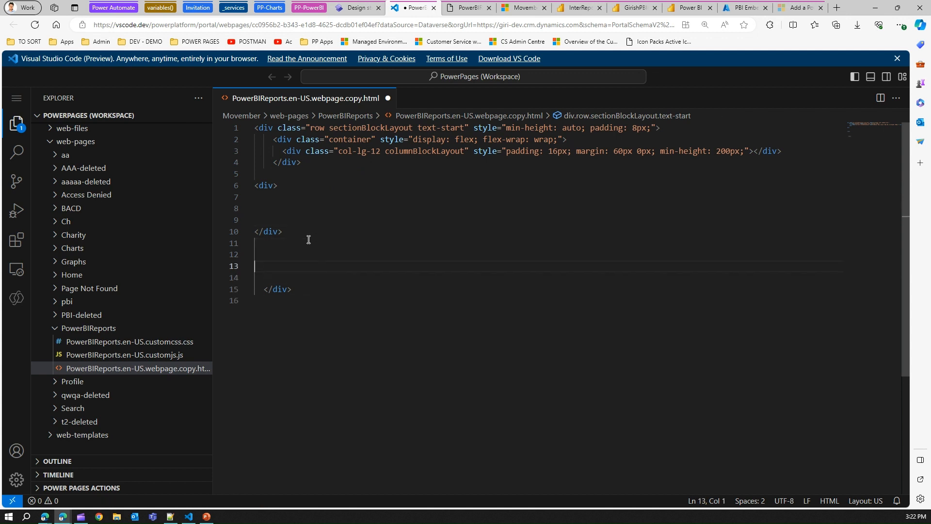
pyautogui.write('<div>')
pyautogui.press('Return')
pyautogui.press('Return')
pyautogui.hotkey('ctrl', 'v')
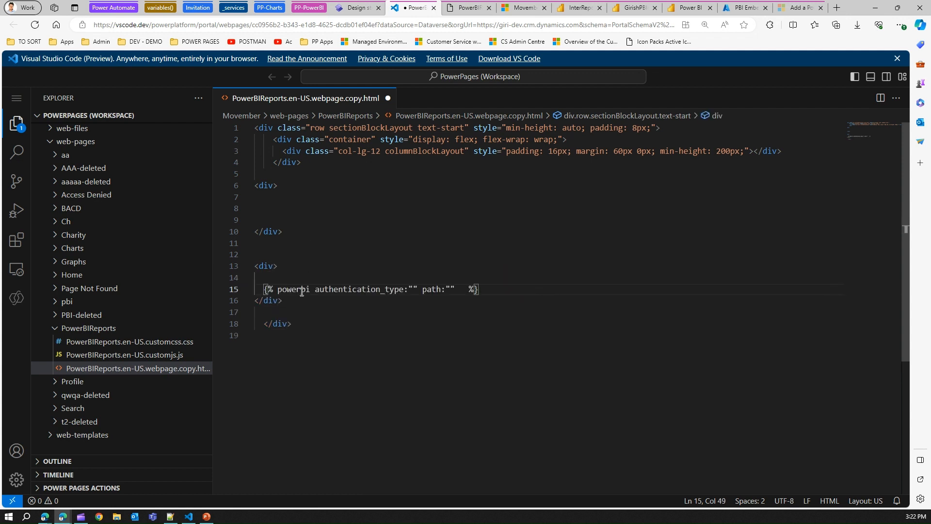
pyautogui.press('Return')
pyautogui.press('Return')
pyautogui.press('Return')
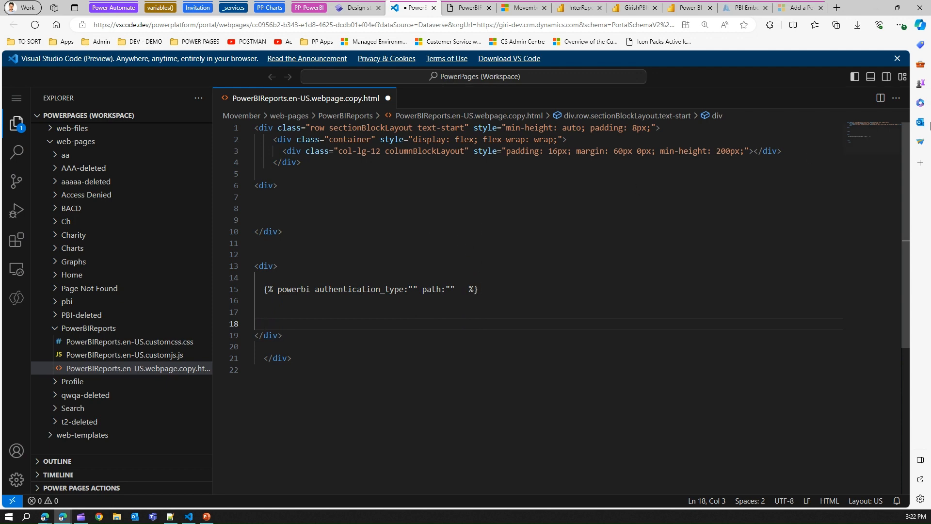
# Switch to the InterReport report in Power BI and copy its URL up to and including ReportSection.
pyautogui.click(633, 8)
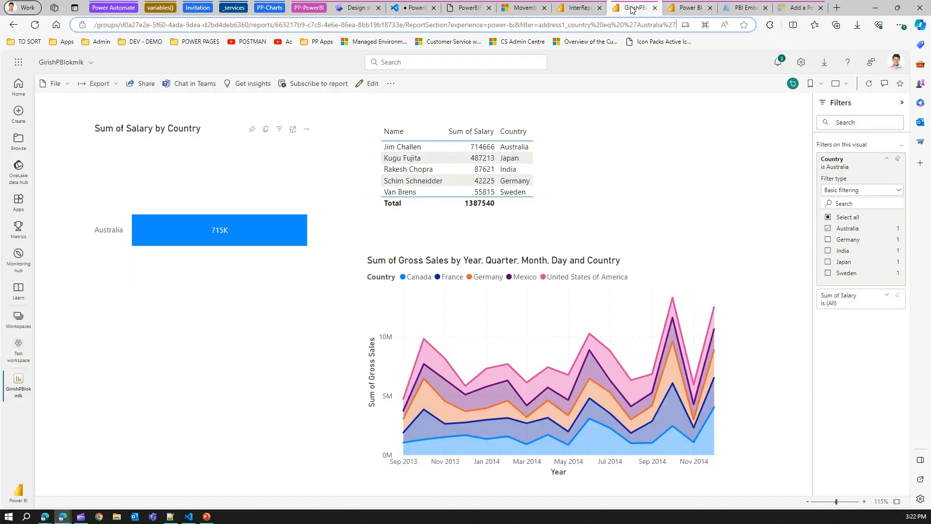
pyautogui.click(578, 9)
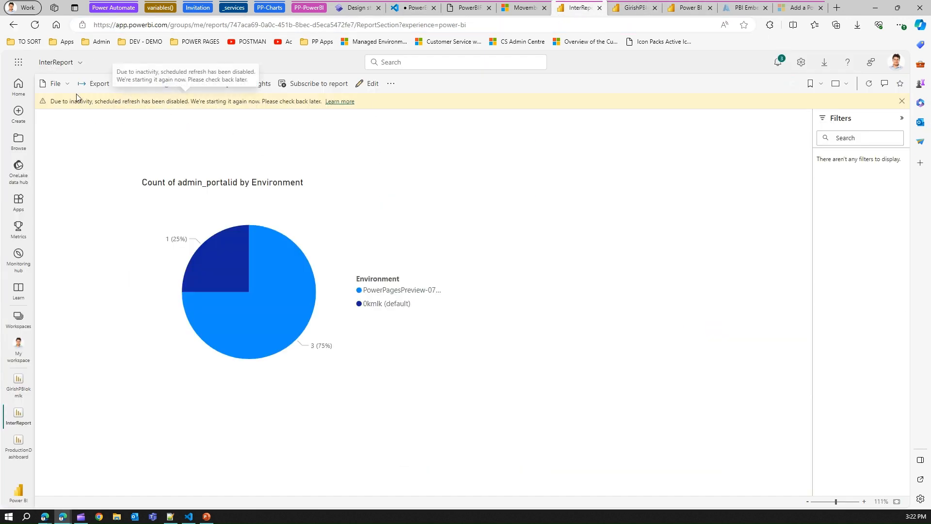
pyautogui.click(393, 26)
pyautogui.click(398, 26)
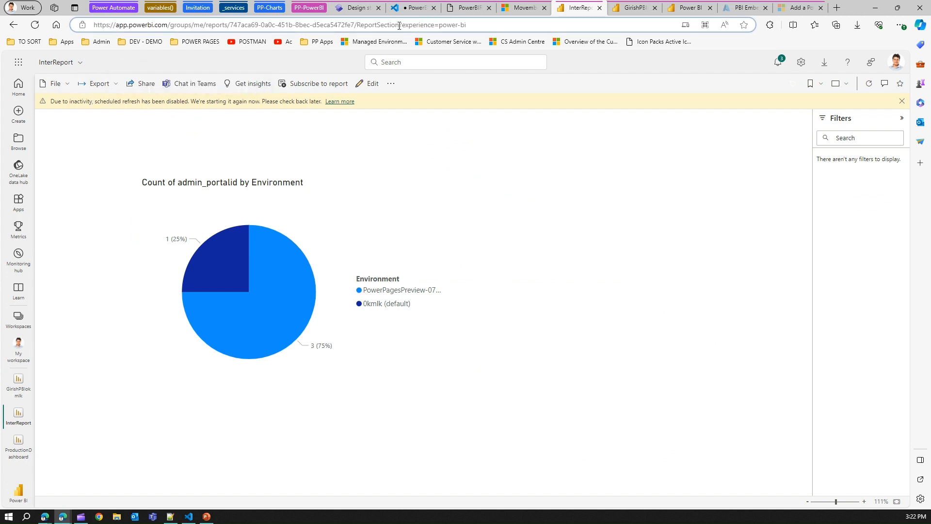
pyautogui.hotkey('shift', 'Home')
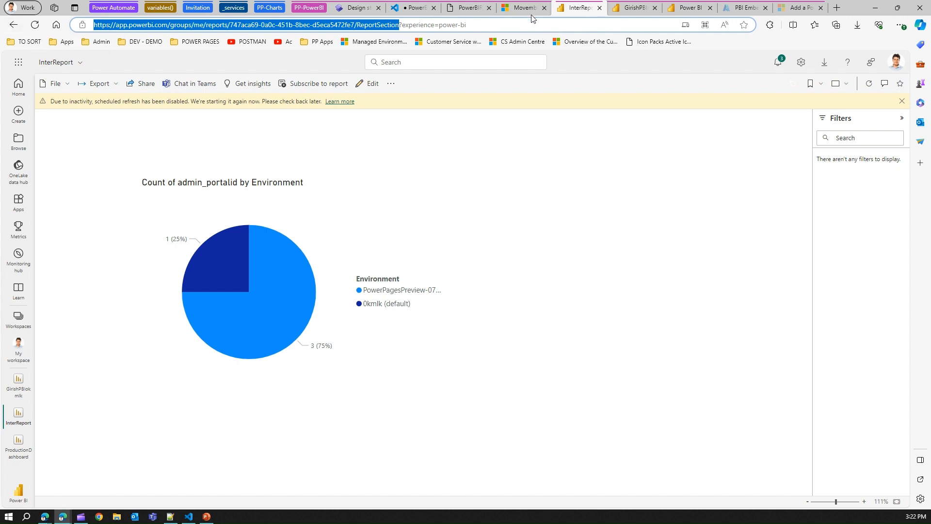
# Back in the page code, set the Liquid tag's path to the copied report URL and authentication_type to "anonymous", and save the file.
pyautogui.click(465, 8)
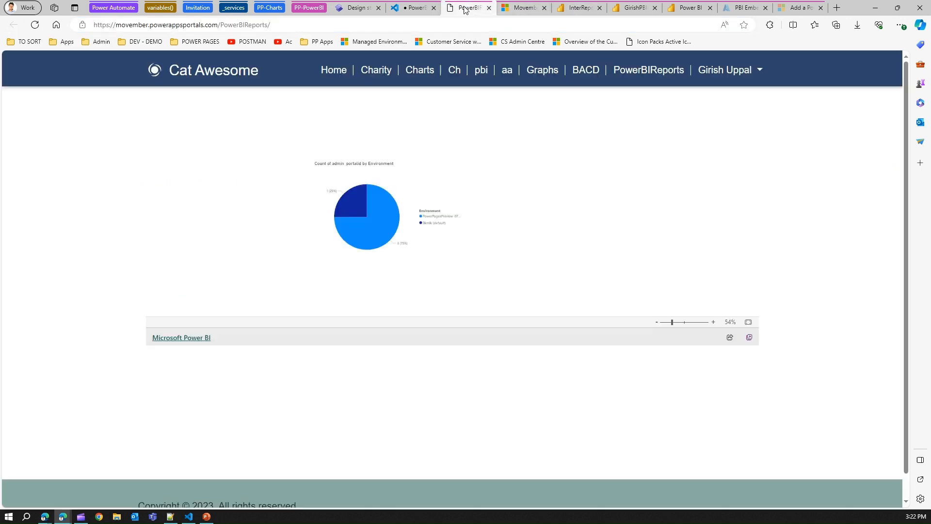
pyautogui.click(415, 7)
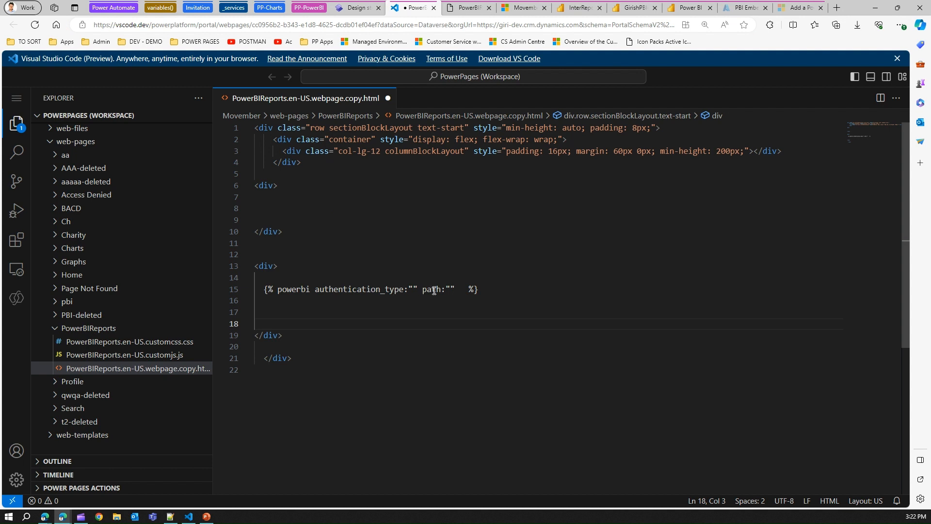
pyautogui.click(451, 290)
pyautogui.hotkey('ctrl', 'v')
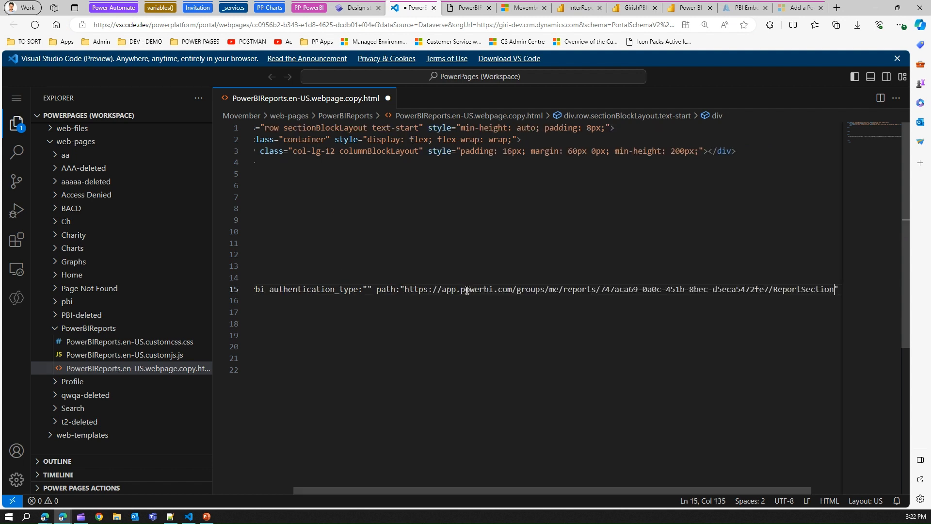
pyautogui.press('Home')
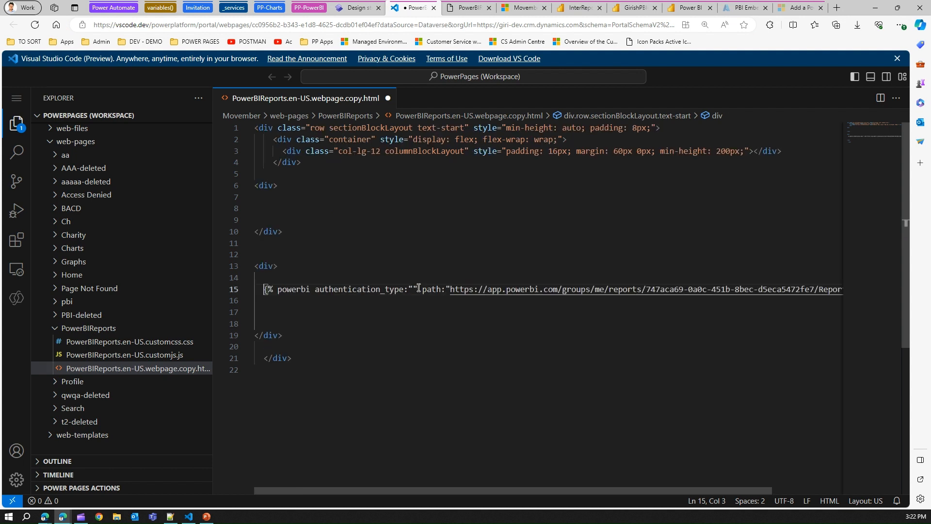
pyautogui.click(415, 289)
pyautogui.write('anon')
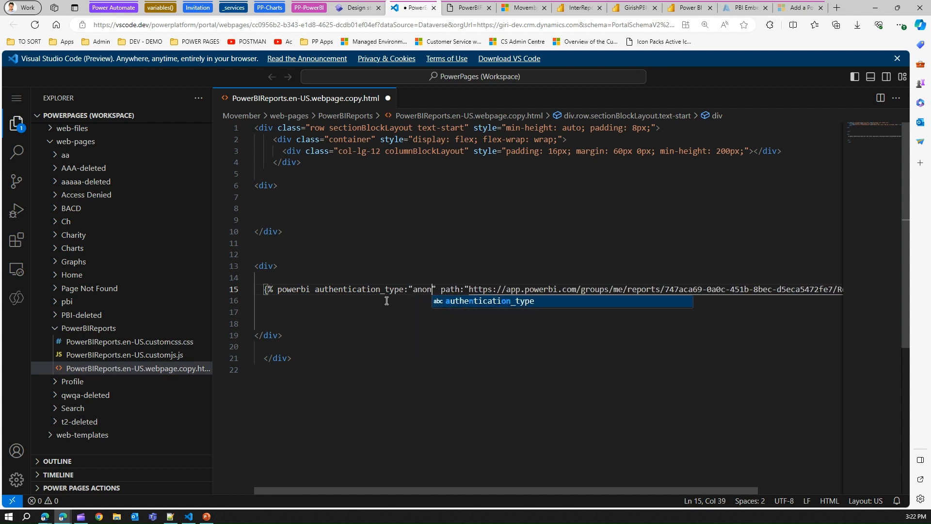
pyautogui.write('ymous')
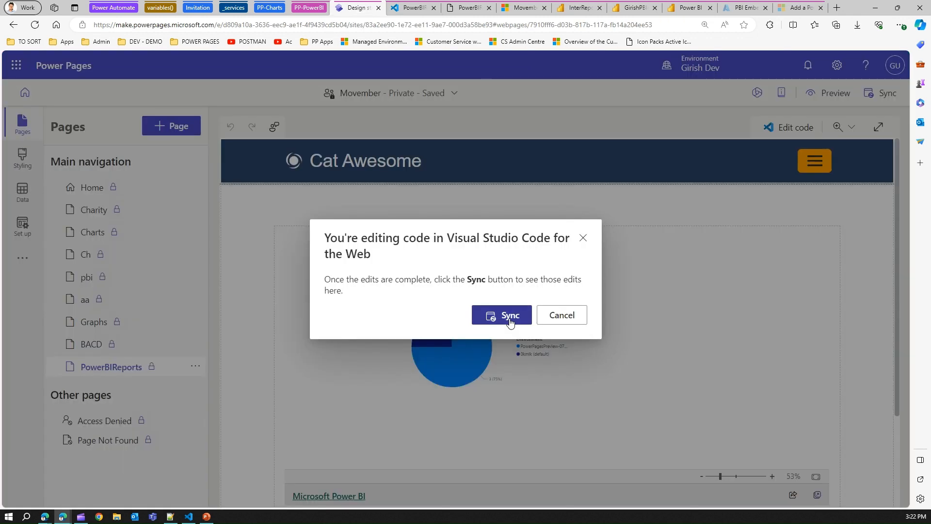
# Sync the code edits into the Power Pages design studio, check the Power BI component on the page, and preview the site.
pyautogui.click(510, 316)
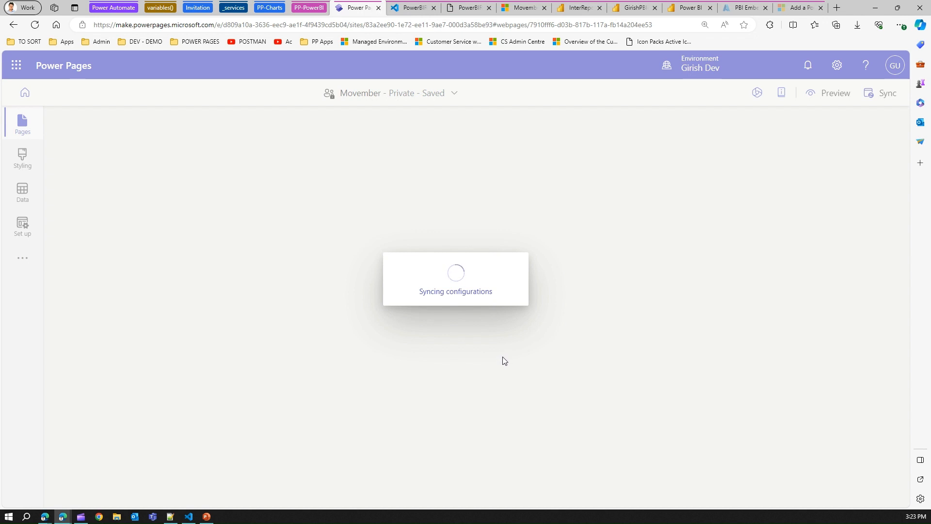
pyautogui.click(410, 7)
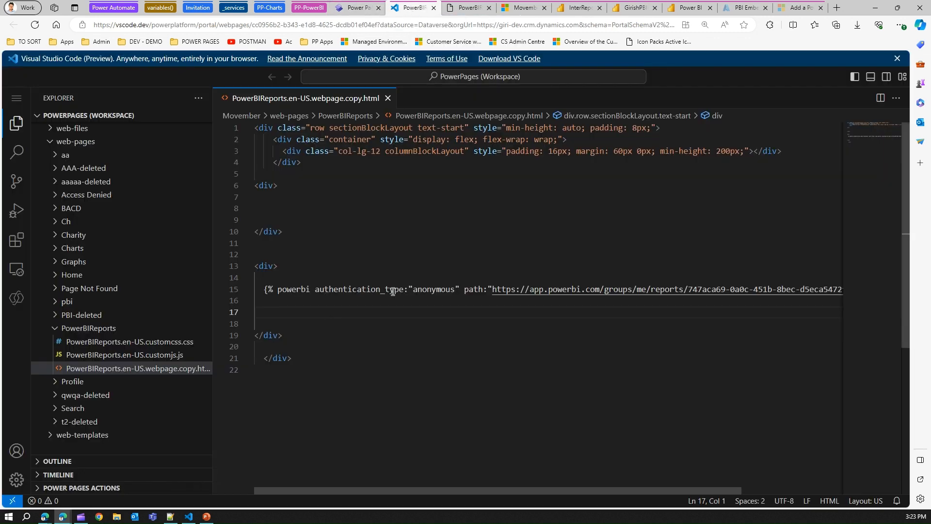
pyautogui.click(357, 9)
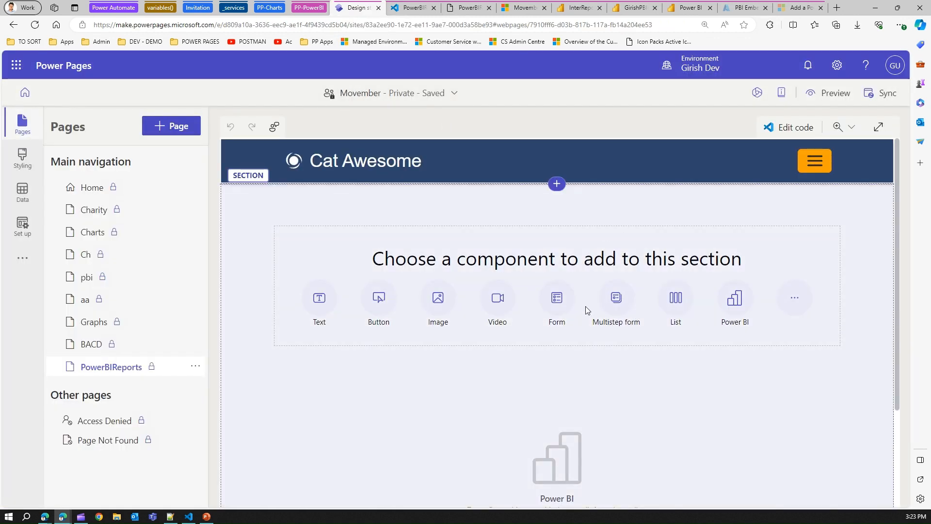
pyautogui.scroll(-3, 586, 306)
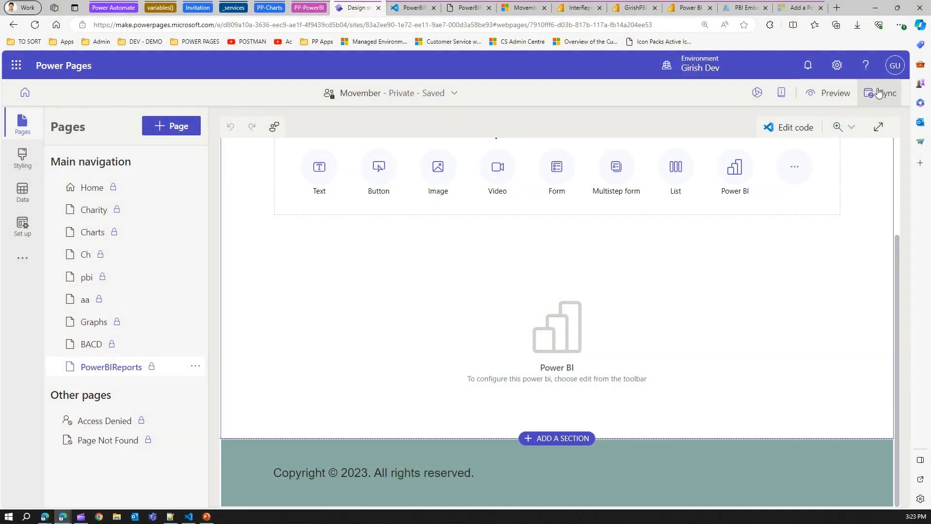
pyautogui.click(824, 94)
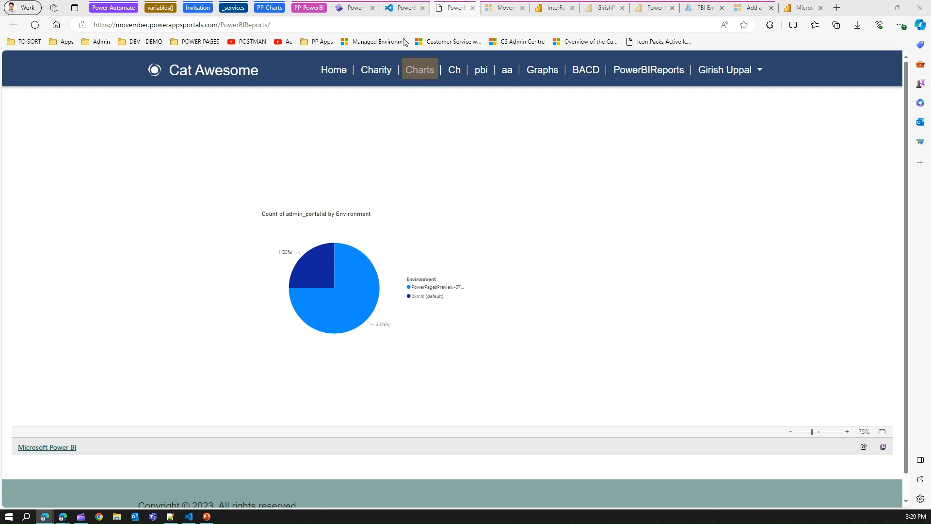
# Return to Visual Studio Code and delete the div holding the anonymous powerbi Liquid tag from the PowerBIReports page code.
pyautogui.moveTo(400, 11)
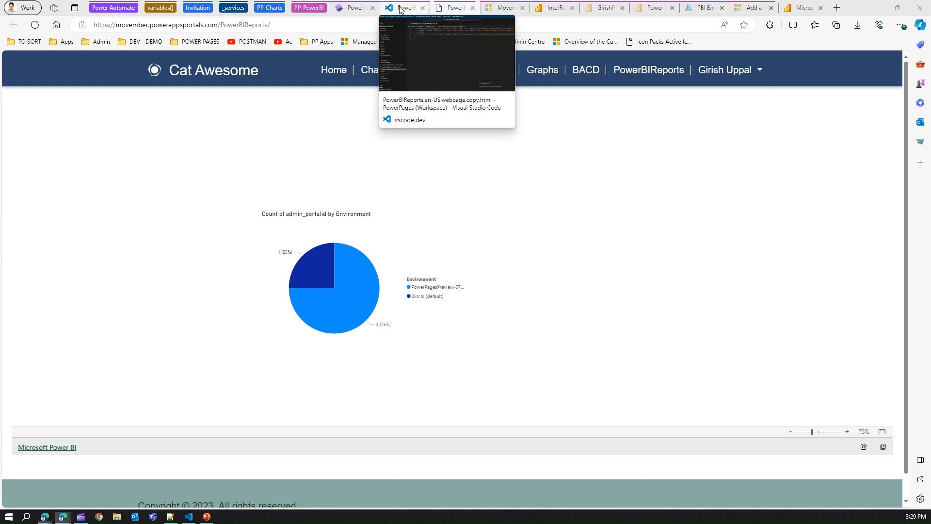
pyautogui.click(401, 10)
pyautogui.click(265, 164)
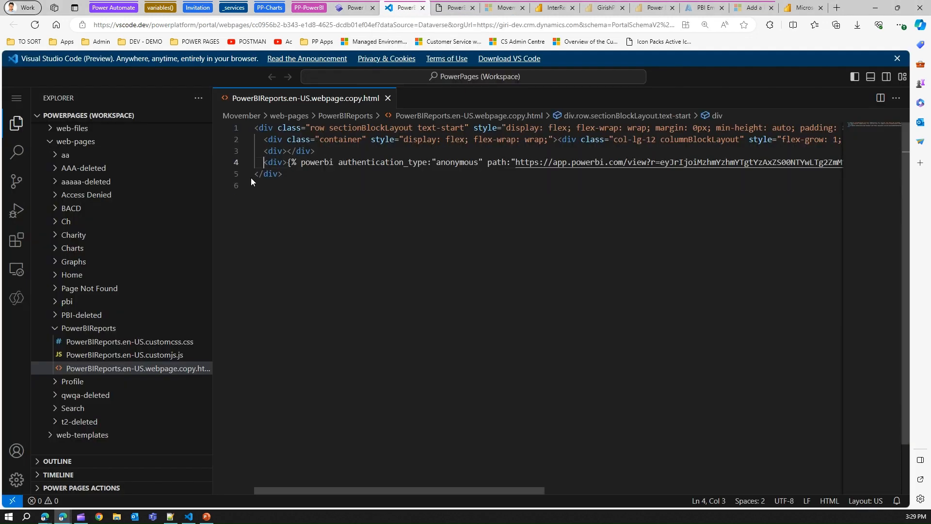
pyautogui.hotkey('shift', 'End')
pyautogui.press('Delete')
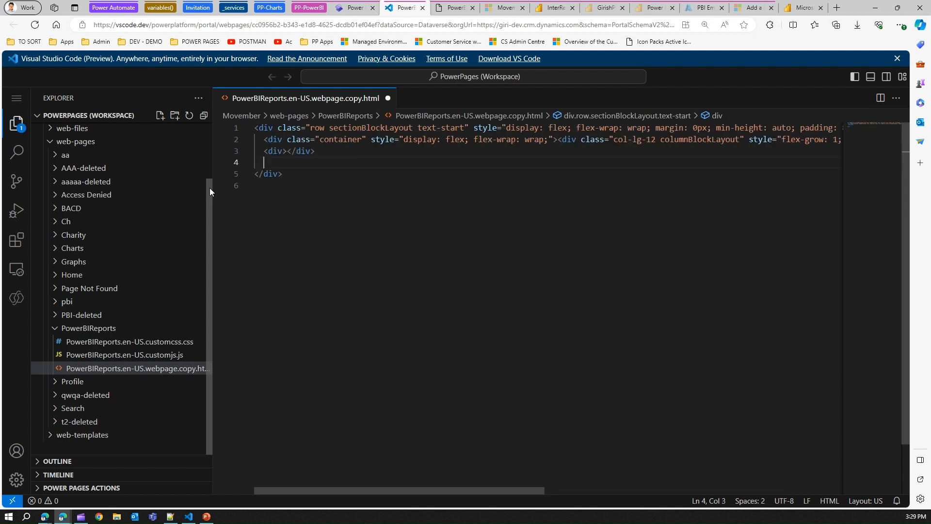
# Add blank lines below and inside the remaining empty div to make room for new code.
pyautogui.press('Return')
pyautogui.press('Return')
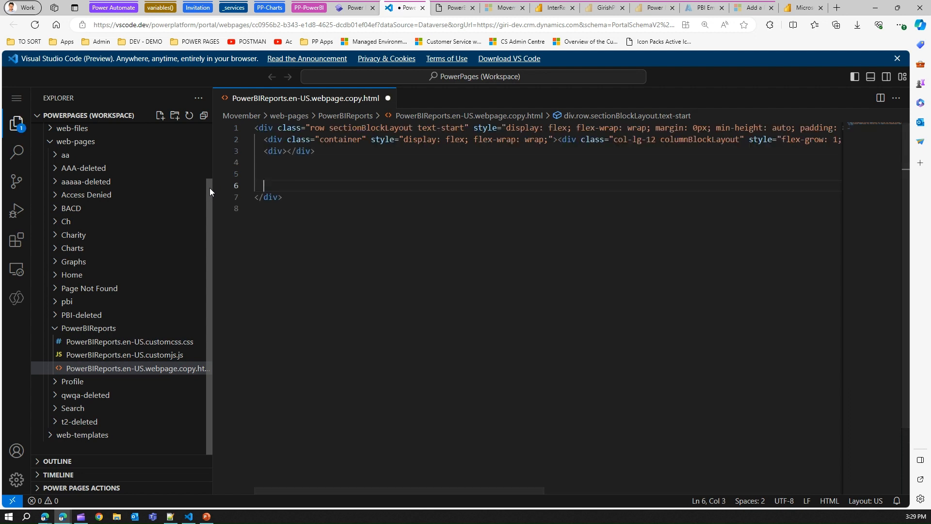
pyautogui.press('Up')
pyautogui.press('Up')
pyautogui.press('Up')
pyautogui.press('Right')
pyautogui.press('Right')
pyautogui.press('Right')
pyautogui.press('Right')
pyautogui.press('Right')
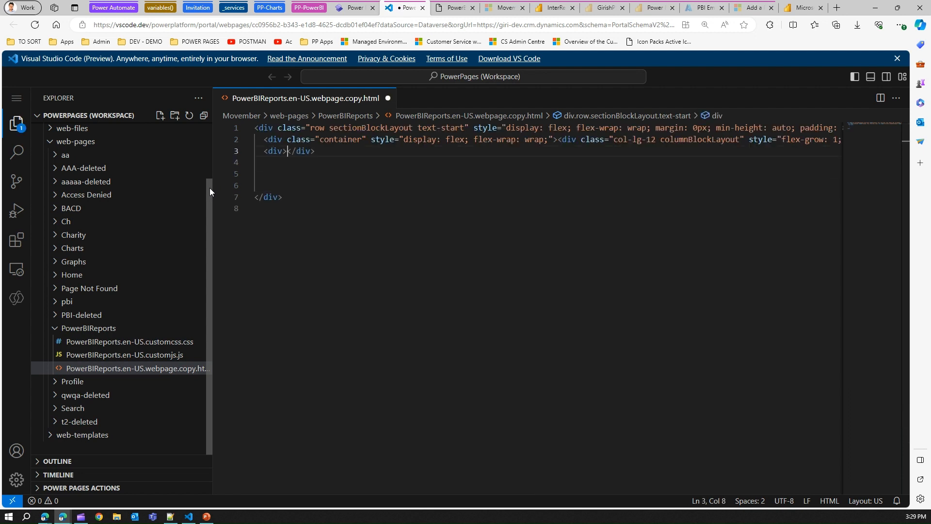
pyautogui.press('Return')
pyautogui.press('Return')
pyautogui.press('Return')
pyautogui.click(286, 176)
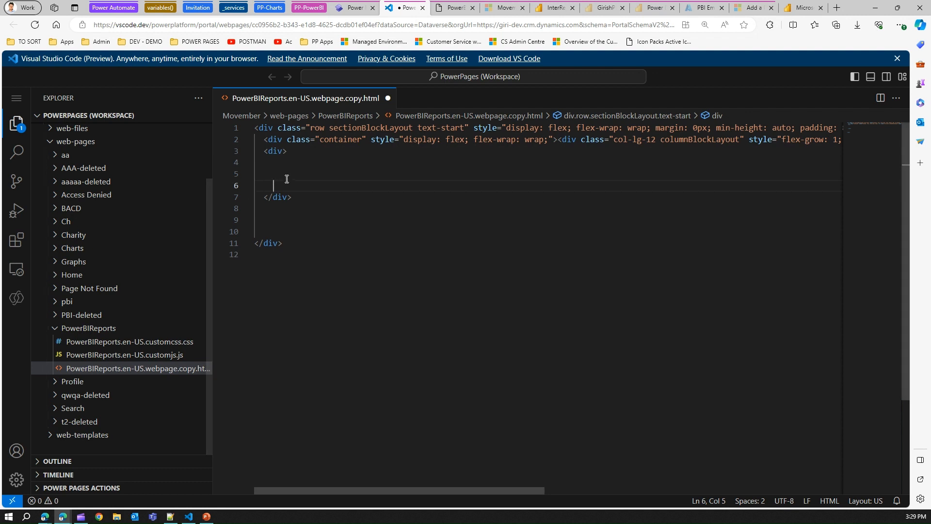
# Insert a powerbi Liquid tag without parameters, {% powerbi %}, inside the empty div.
pyautogui.write('{')
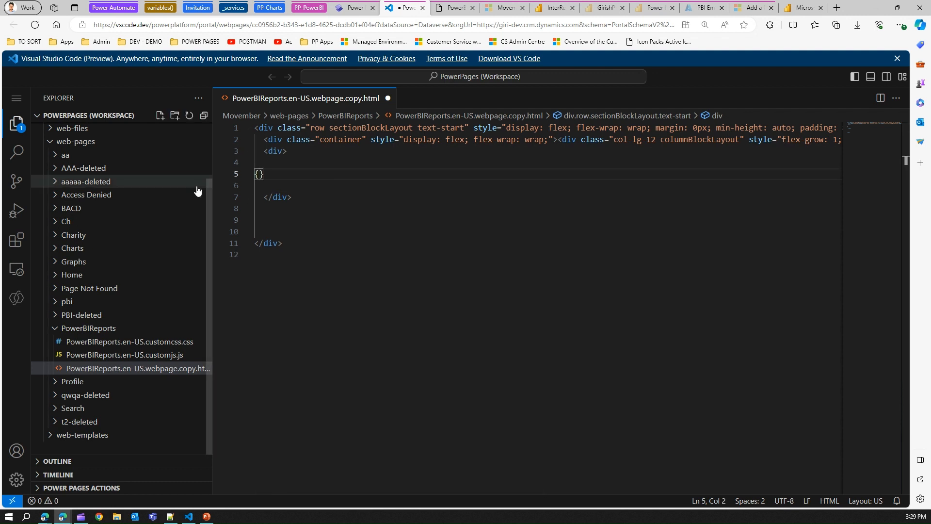
pyautogui.write('$')
pyautogui.press('BackSpace')
pyautogui.write('%%')
pyautogui.write(' powerbi %')
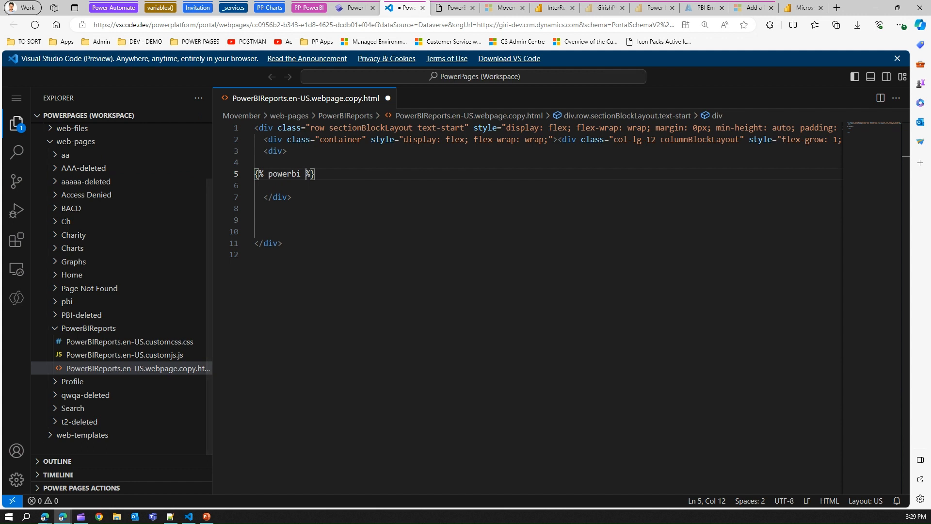
pyautogui.hotkey('alt', 'Tab')
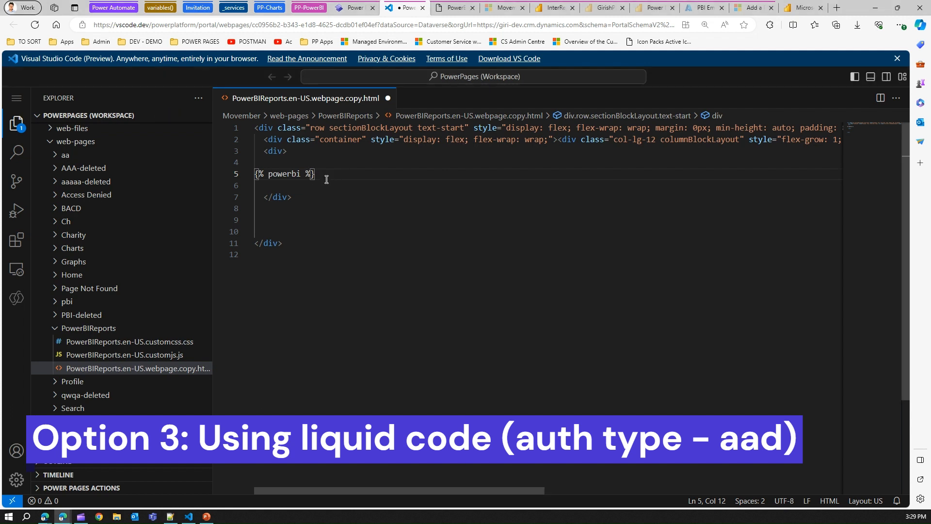
# Add the parameters authentication_type: "aad" and an empty path:"" to the powerbi Liquid tag.
pyautogui.write('authentication_type: "aad" path:"')
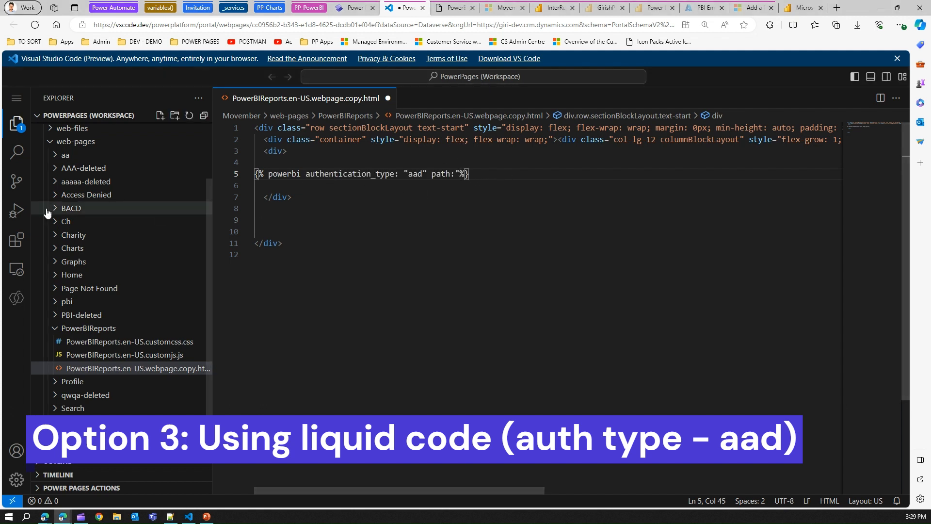
pyautogui.write('"')
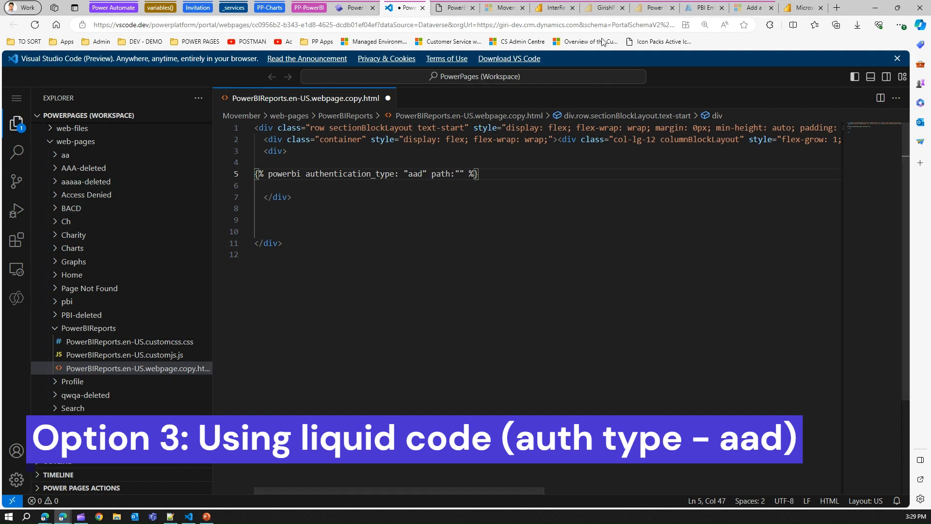
# Copy the full URL of the open Power BI report and paste it as the powerbi tag's path value in the page code.
pyautogui.click(652, 8)
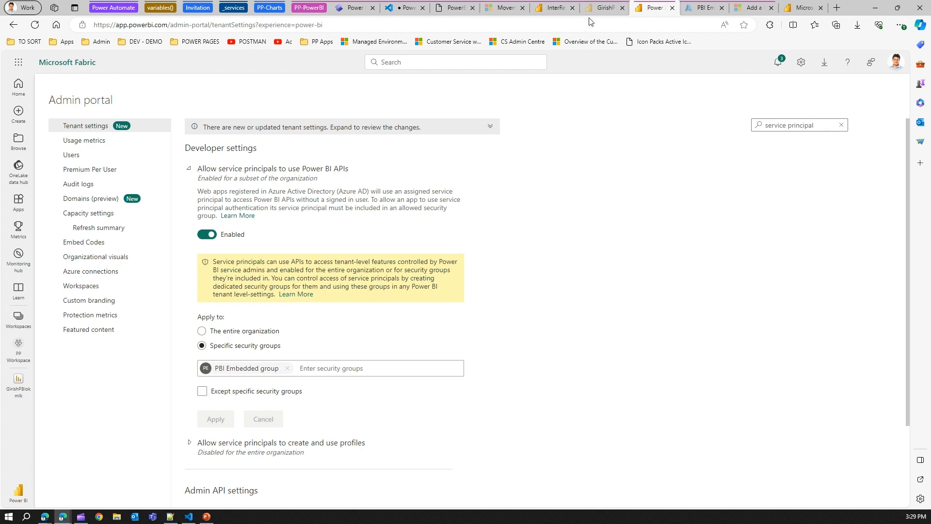
pyautogui.click(601, 8)
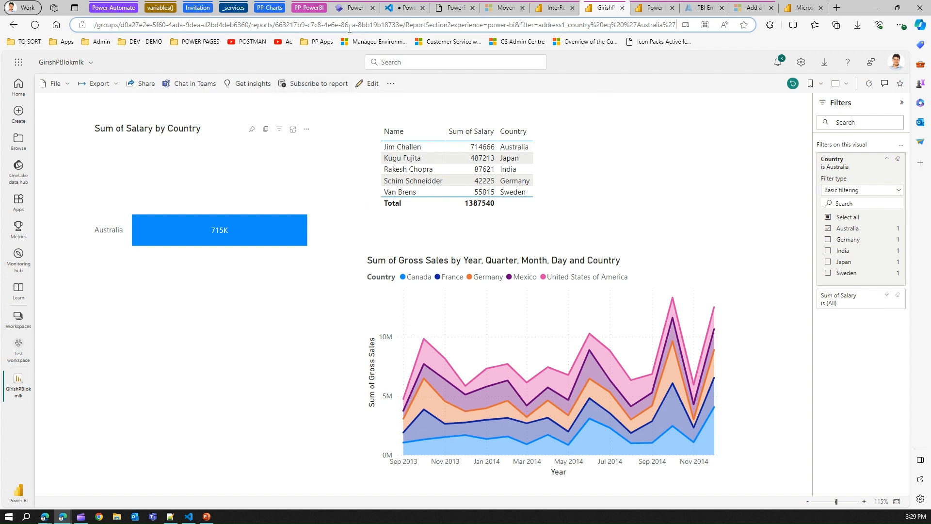
pyautogui.press('Home')
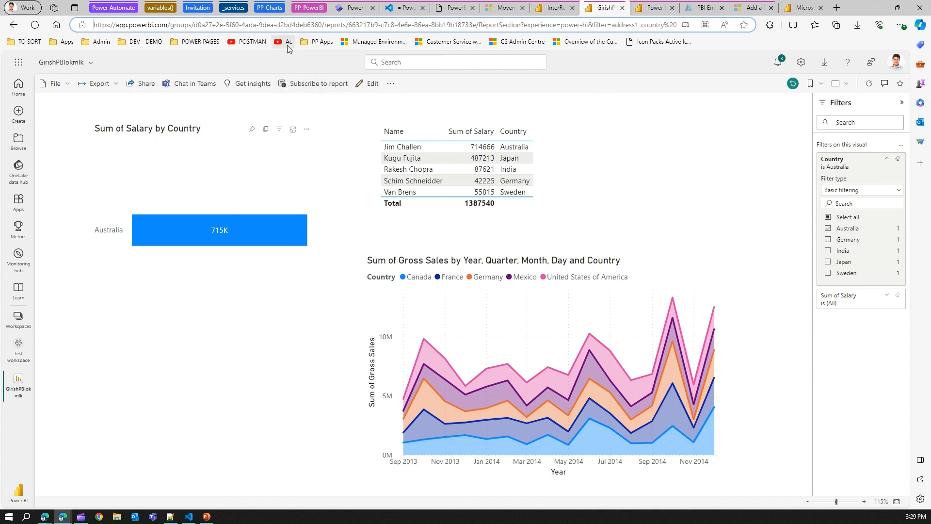
pyautogui.hotkey('shift', 'End')
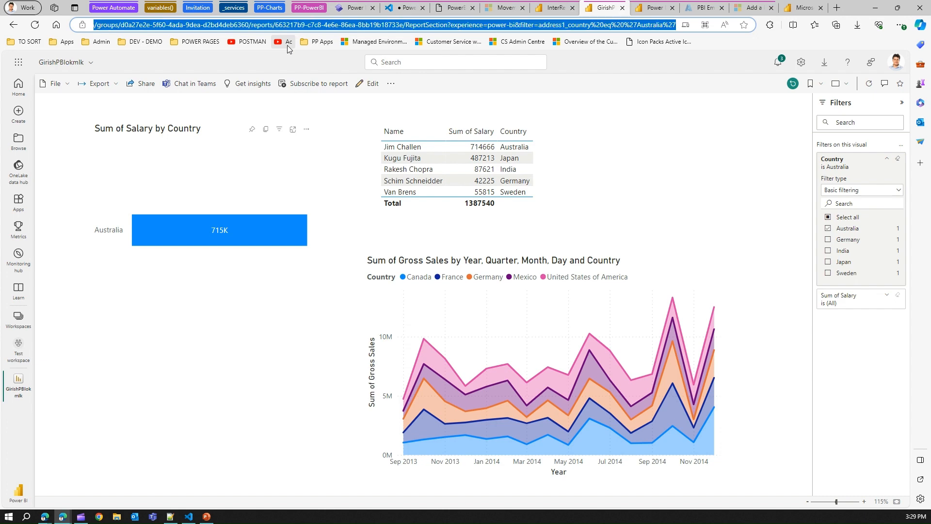
pyautogui.click(405, 11)
pyautogui.click(458, 175)
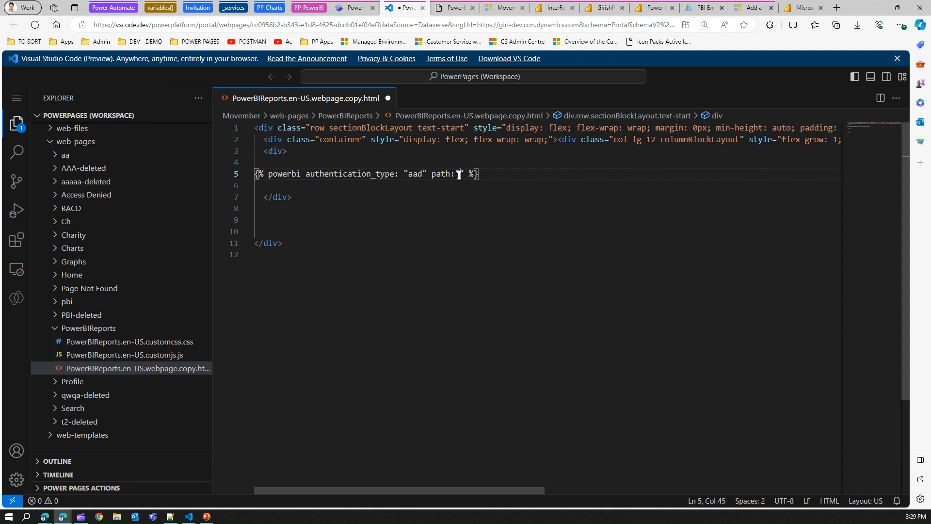
pyautogui.hotkey('ctrl', 'v')
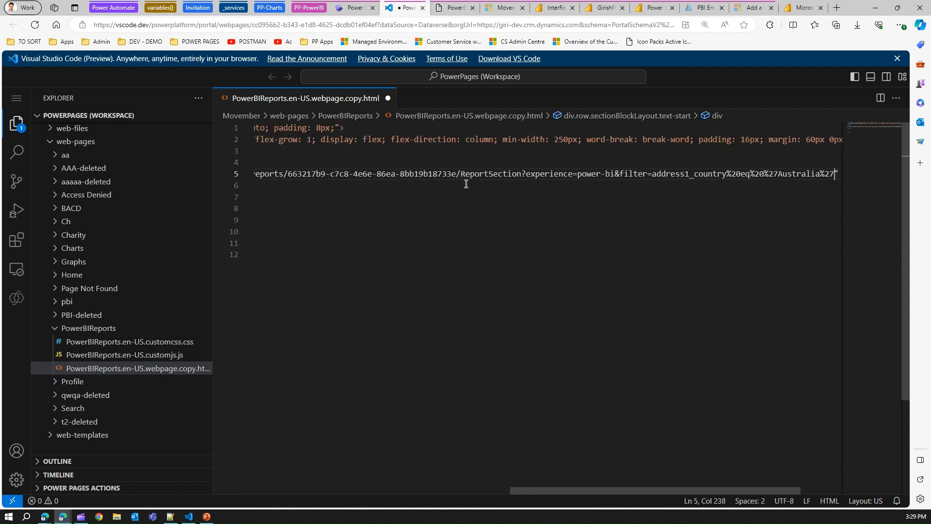
# Remove the query string after ReportSection from the path URL, keeping a closing double quote at its end.
pyautogui.click(522, 173)
pyautogui.press('Delete')
pyautogui.press('Delete')
pyautogui.press('Delete')
pyautogui.press('Delete')
pyautogui.press('Delete')
pyautogui.press('Delete')
pyautogui.press('Delete')
pyautogui.press('Delete')
pyautogui.press('Delete')
pyautogui.press('Delete')
pyautogui.press('Delete')
pyautogui.press('Delete')
pyautogui.press('Delete')
pyautogui.press('Delete')
pyautogui.press('Delete')
pyautogui.press('Delete')
pyautogui.press('Delete')
pyautogui.press('Delete')
pyautogui.press('Delete')
pyautogui.press('Delete')
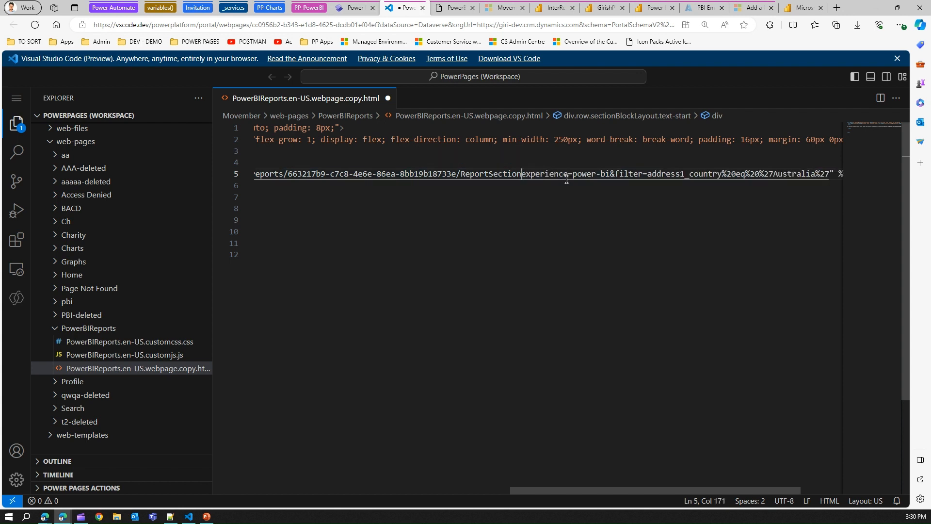
pyautogui.press('Delete')
pyautogui.press('Delete')
pyautogui.press('Delete')
pyautogui.press('Delete')
pyautogui.press('Delete')
pyautogui.press('Delete')
pyautogui.press('Delete')
pyautogui.press('Delete')
pyautogui.press('Delete')
pyautogui.press('Delete')
pyautogui.press('Delete')
pyautogui.press('Delete')
pyautogui.press('Delete')
pyautogui.press('Delete')
pyautogui.press('Delete')
pyautogui.press('Delete')
pyautogui.press('Delete')
pyautogui.press('Delete')
pyautogui.press('Delete')
pyautogui.press('Delete')
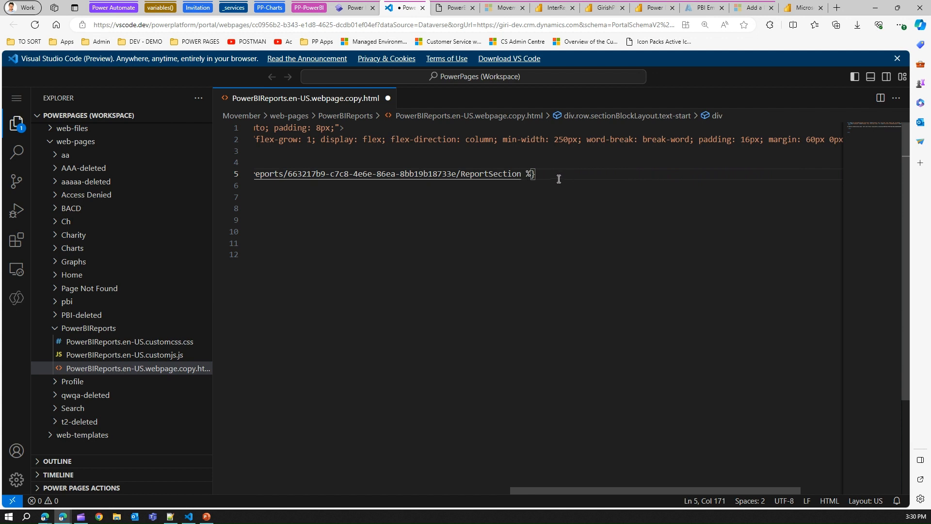
pyautogui.write('"')
# Review the powerbi tag from the end of its report URL back to the authentication_type parameter.
pyautogui.press('Left')
pyautogui.press('Left')
pyautogui.press('Left')
pyautogui.press('Left')
pyautogui.press('Left')
pyautogui.press('Left')
pyautogui.press('Left')
pyautogui.press('Left')
pyautogui.press('Left')
pyautogui.press('Left')
pyautogui.press('Left')
pyautogui.press('Left')
pyautogui.press('Left')
pyautogui.press('Left')
pyautogui.press('Left')
pyautogui.press('Left')
pyautogui.press('Left')
pyautogui.press('Left')
pyautogui.press('Left')
pyautogui.press('Left')
pyautogui.press('Left')
pyautogui.press('Left')
pyautogui.press('Left')
pyautogui.press('Left')
pyautogui.press('Left')
pyautogui.press('Left')
pyautogui.press('Left')
pyautogui.press('Left')
pyautogui.press('Left')
pyautogui.press('Left')
pyautogui.press('Left')
pyautogui.press('Left')
pyautogui.press('Left')
pyautogui.press('Left')
pyautogui.press('Left')
pyautogui.press('Left')
pyautogui.press('Left')
pyautogui.press('Left')
pyautogui.press('Left')
pyautogui.press('Left')
pyautogui.press('Left')
pyautogui.press('Left')
pyautogui.press('Left')
pyautogui.press('Left')
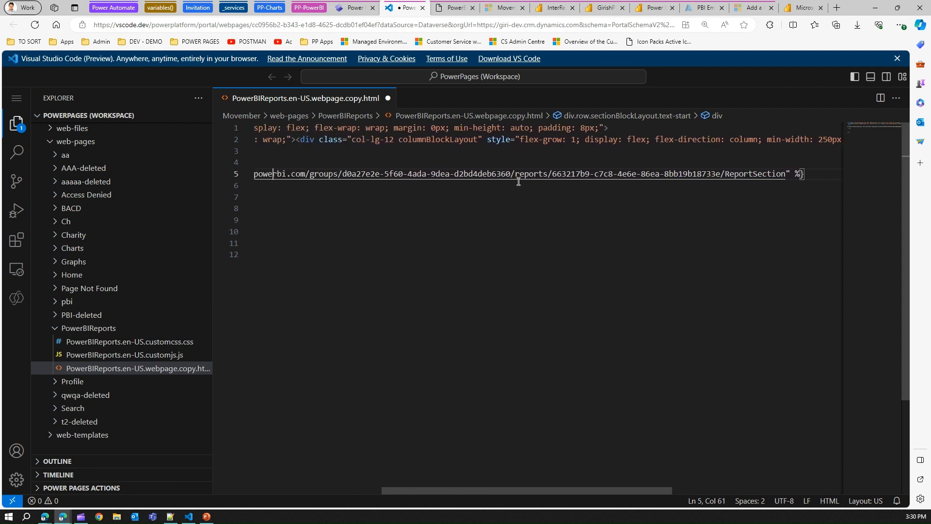
pyautogui.press('Left')
pyautogui.press('Left')
pyautogui.press('Left')
pyautogui.press('Left')
pyautogui.press('Left')
pyautogui.press('Left')
pyautogui.press('Left')
pyautogui.press('Left')
pyautogui.press('Left')
pyautogui.press('Left')
pyautogui.press('Left')
pyautogui.press('Left')
pyautogui.press('Left')
pyautogui.press('Left')
pyautogui.press('Left')
pyautogui.press('Left')
pyautogui.press('Left')
pyautogui.press('Left')
pyautogui.press('Left')
pyautogui.press('Left')
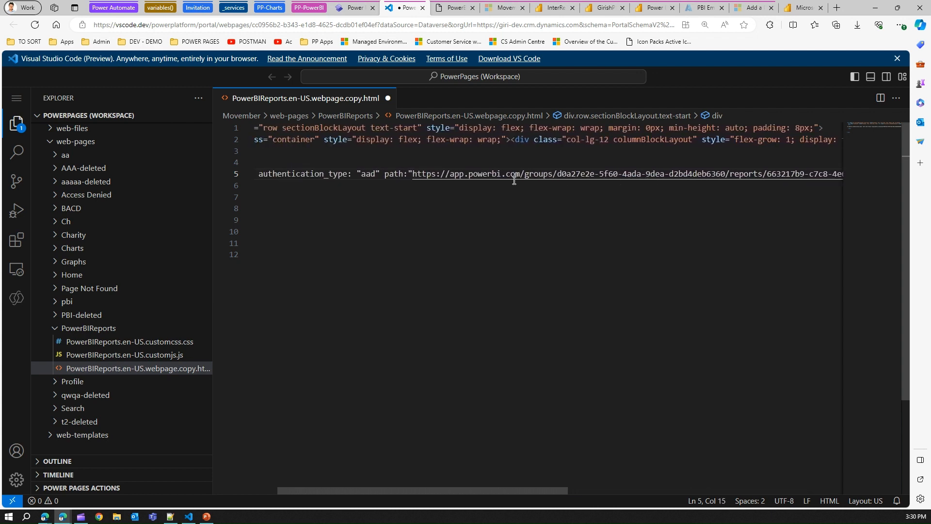
# Save the PowerBIReports page code, then switch to the Power Pages design studio and sync the site.
pyautogui.hotkey('ctrl', 's')
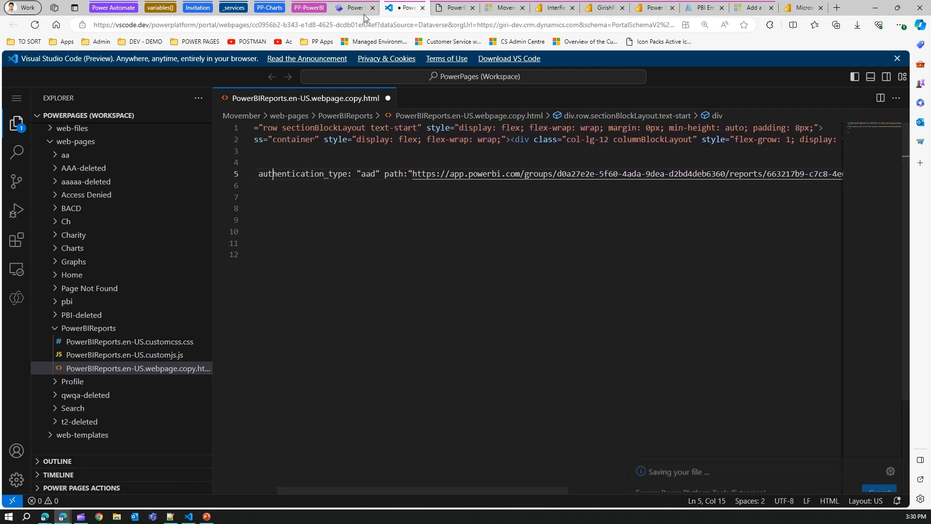
pyautogui.click(356, 9)
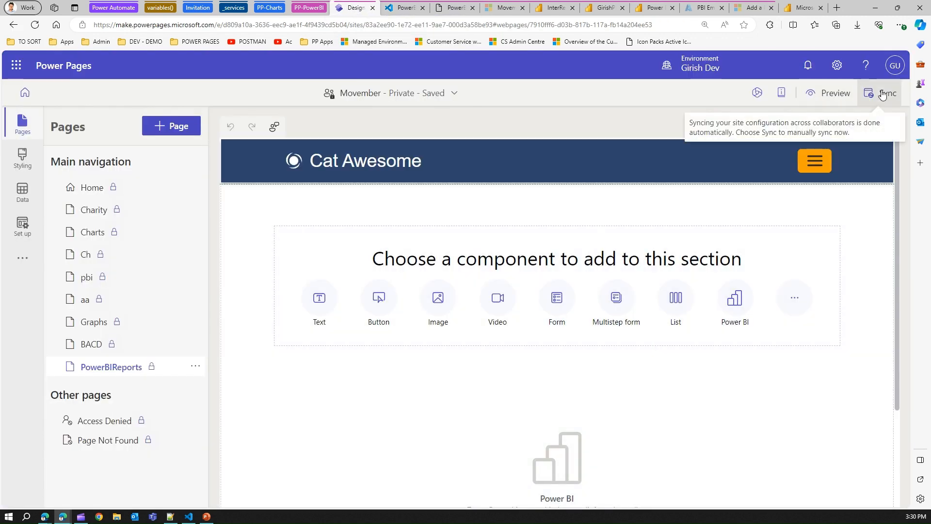
pyautogui.click(883, 94)
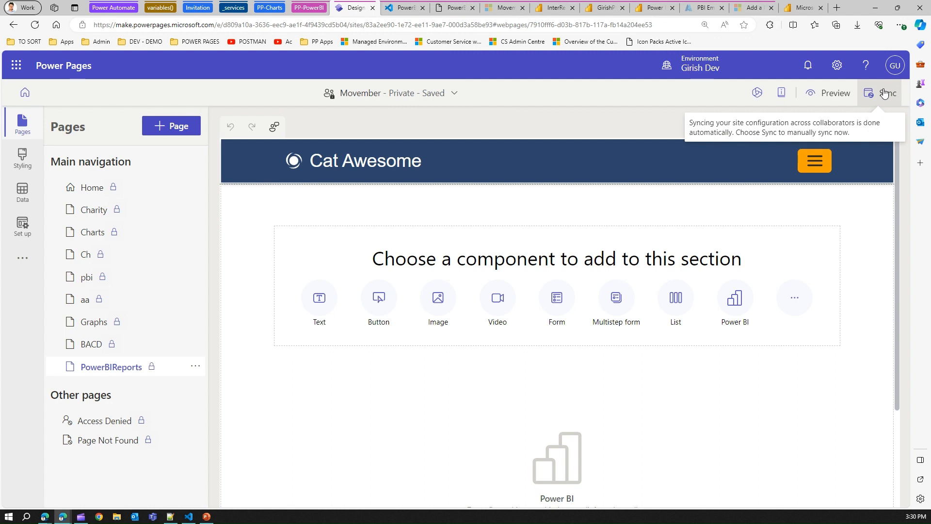